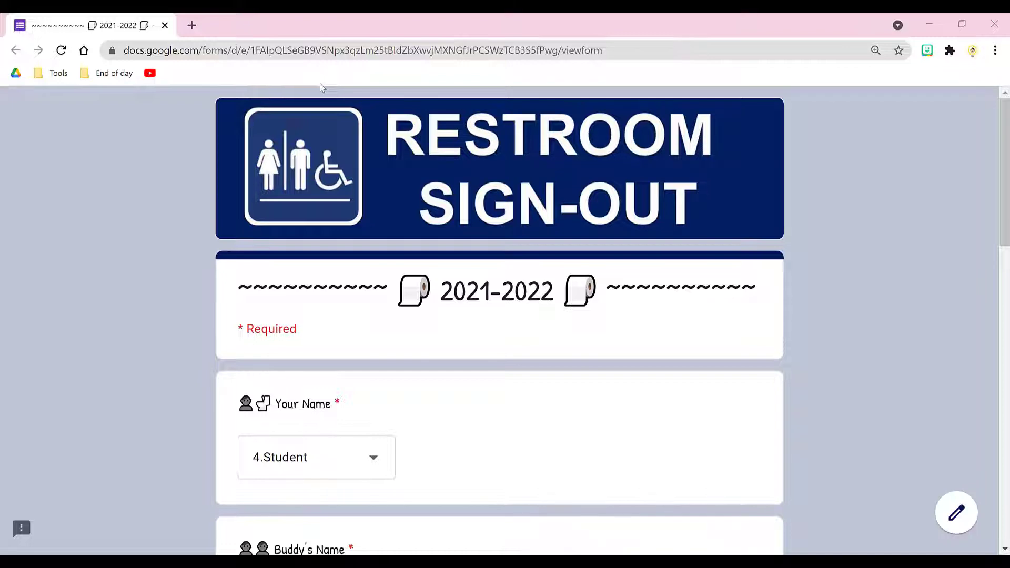
- Examine the sample restroom sign-out form, including its two name dropdowns and the time fields for going and returning
scroll(534, 291, "down", 1)
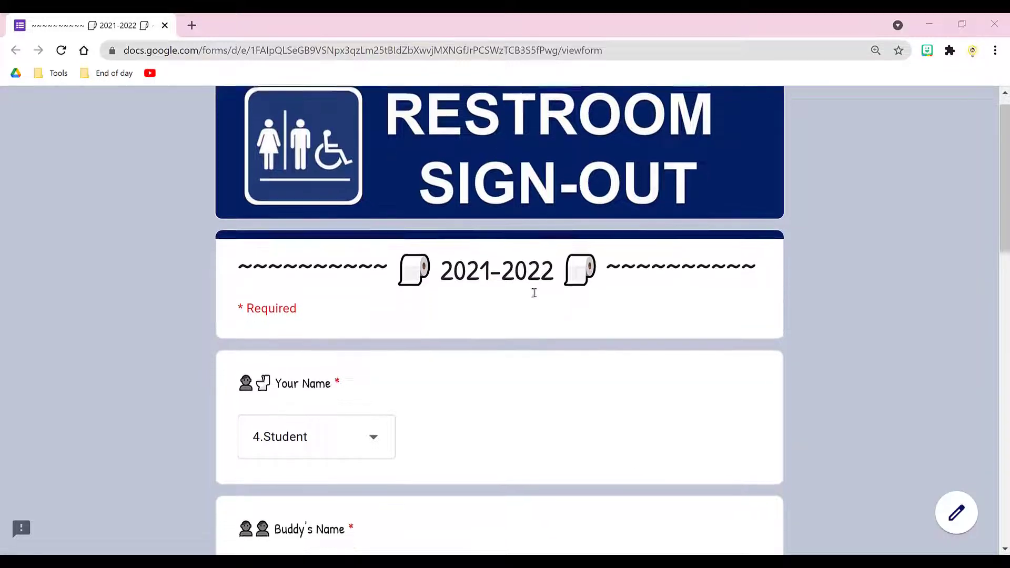
scroll(458, 363, "down", 1)
left_click(372, 340)
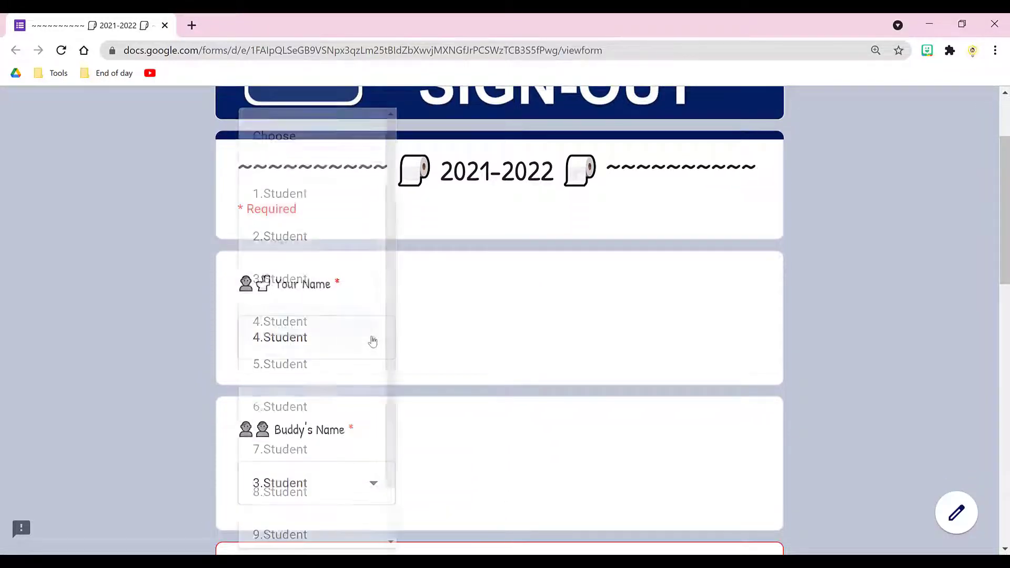
left_click(480, 333)
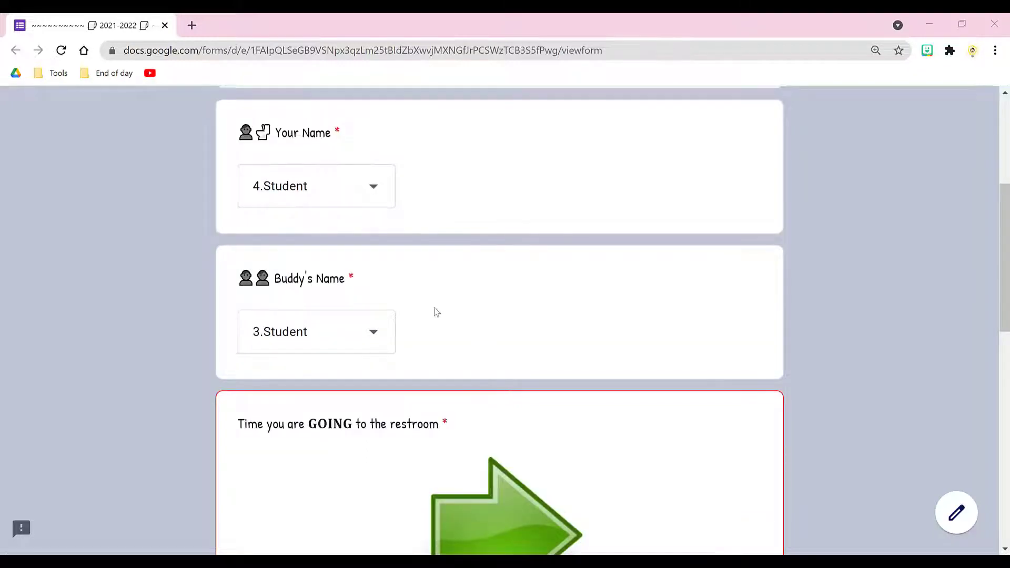
scroll(435, 311, "down", 1)
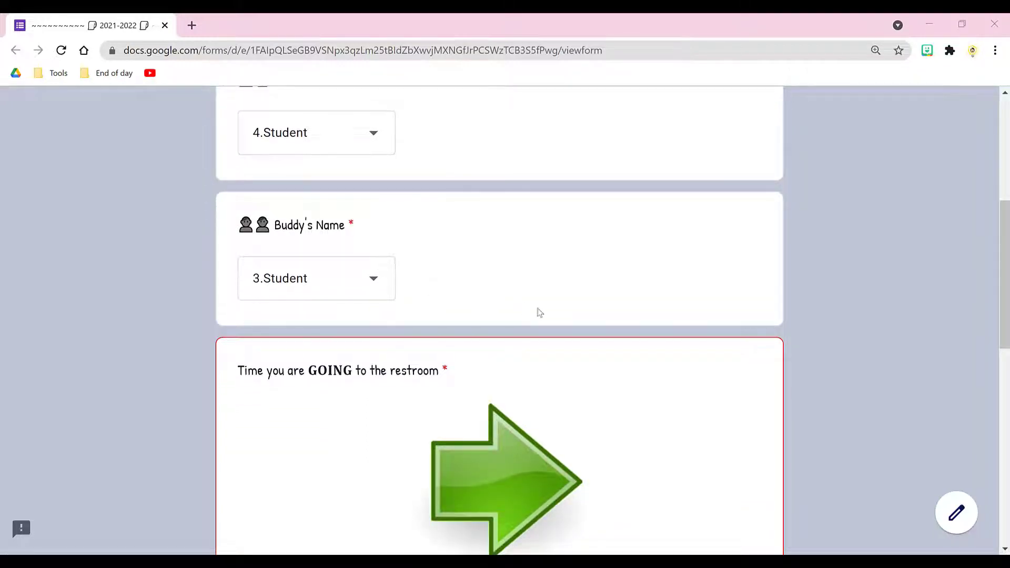
scroll(579, 284, "down", 4)
left_click(248, 414)
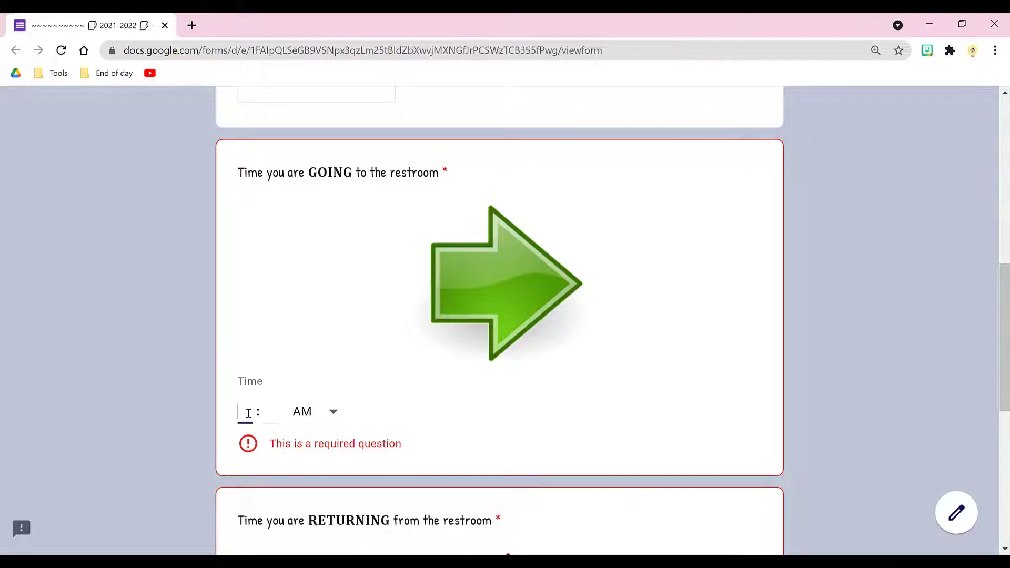
left_click(461, 429)
scroll(461, 429, "down", 2)
scroll(461, 429, "down", 4)
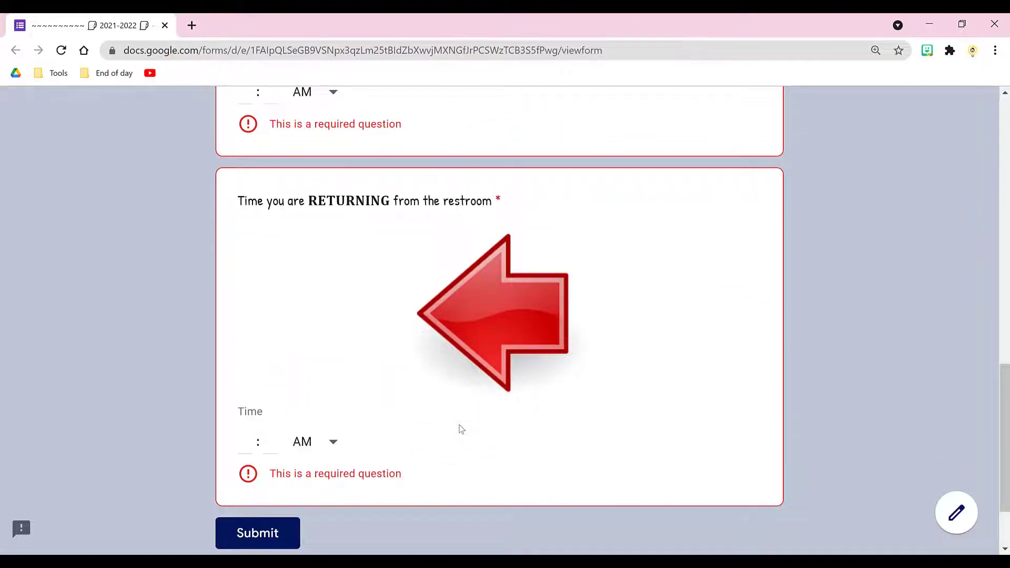
left_click(242, 444)
left_click(273, 445)
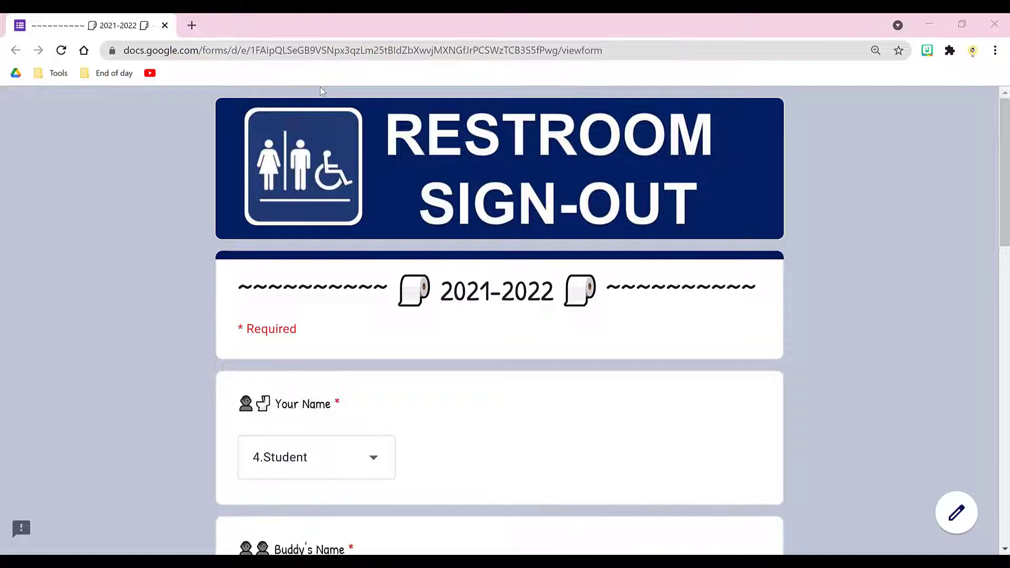
- Leave the sample form and create a new blank form in Google Forms
key("alt+Left")
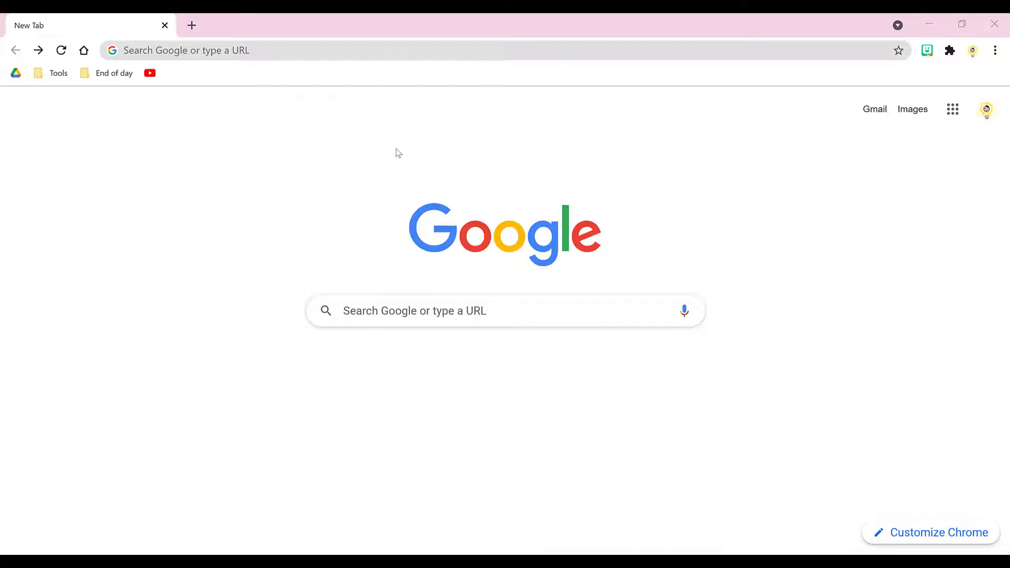
left_click(953, 109)
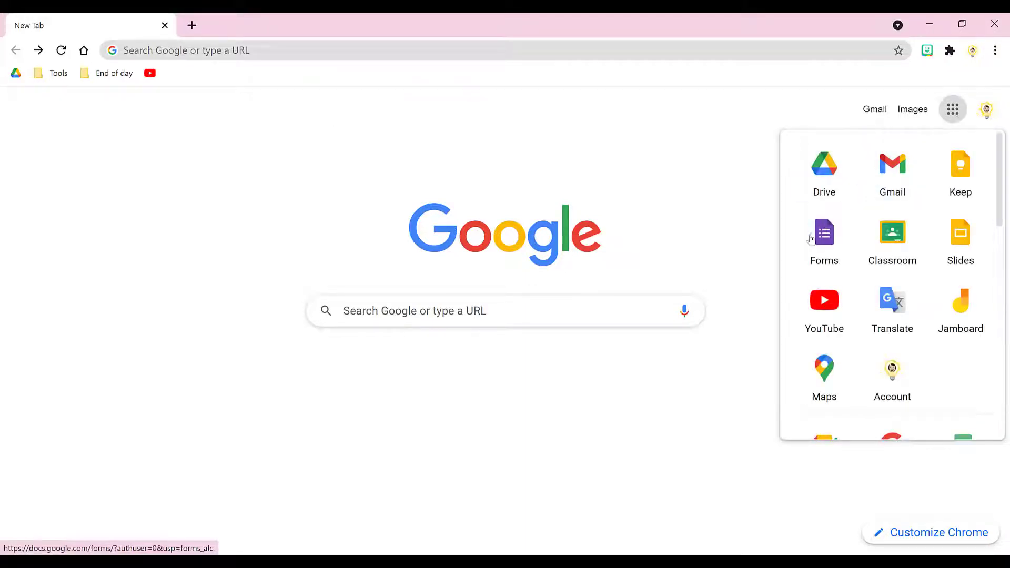
left_click(823, 258)
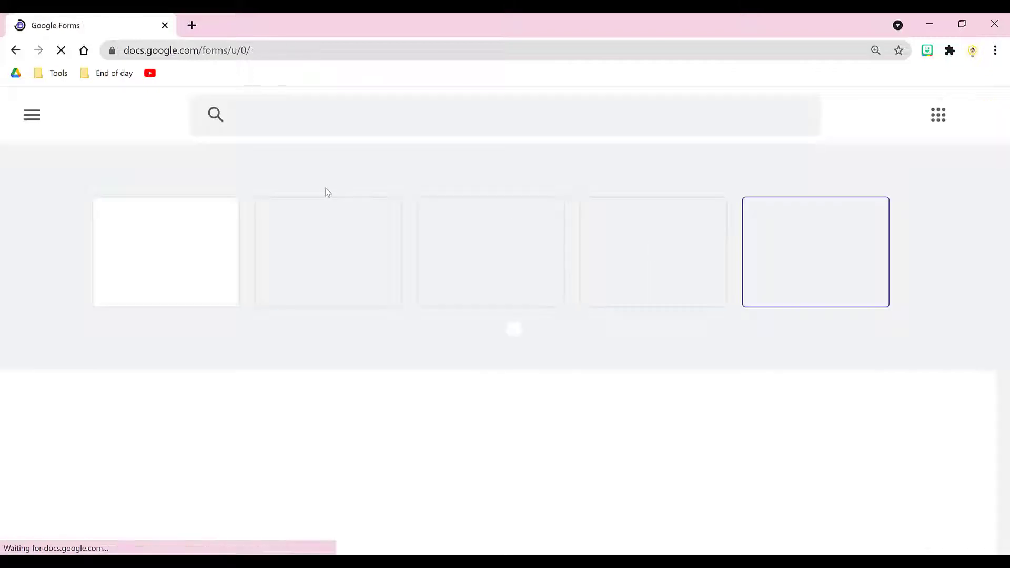
left_click(147, 263)
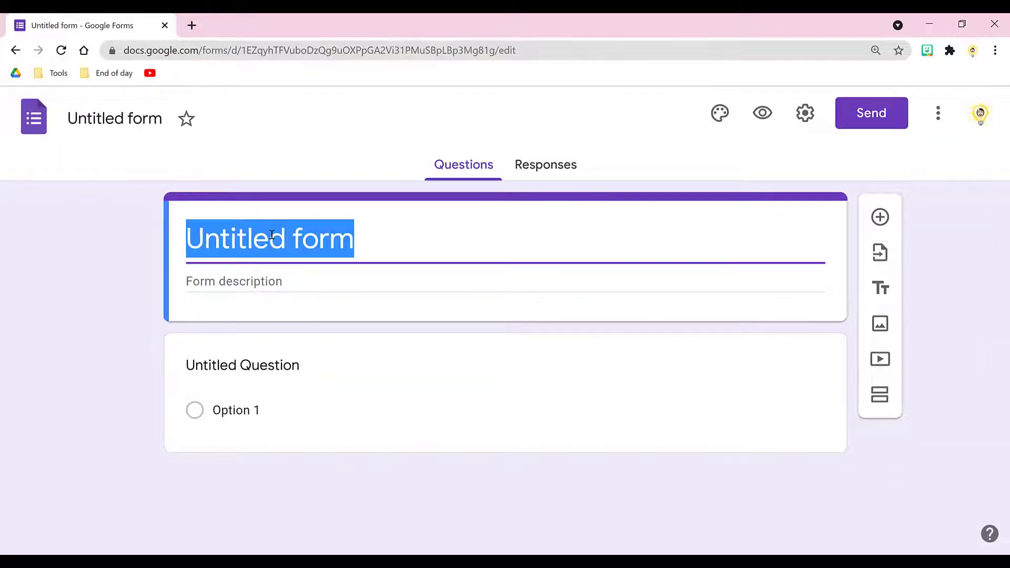
- Title the new form "Restroom Sign-out"
type("Resr")
key("BackSpace")
type("troom Si")
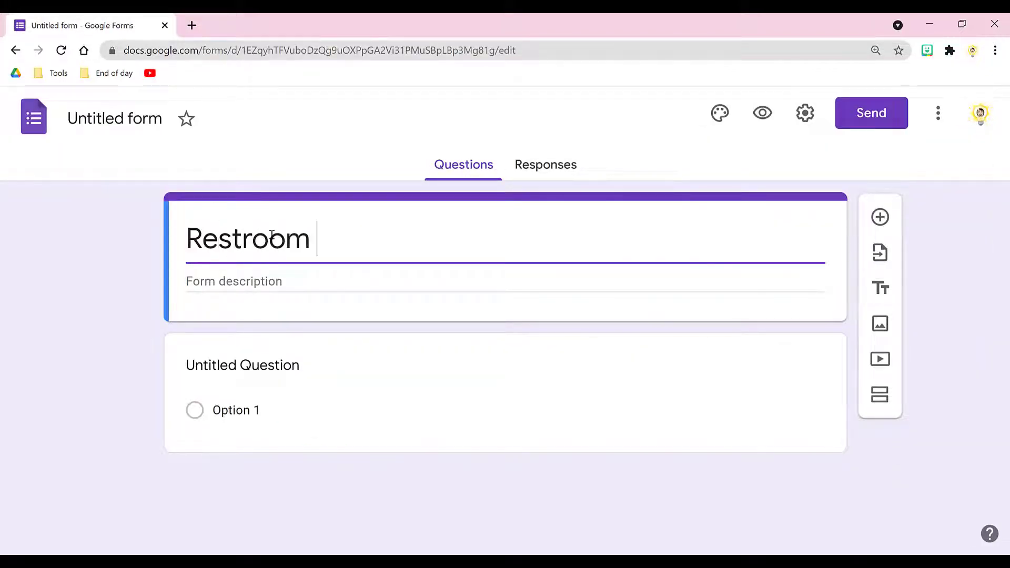
type("gn out")
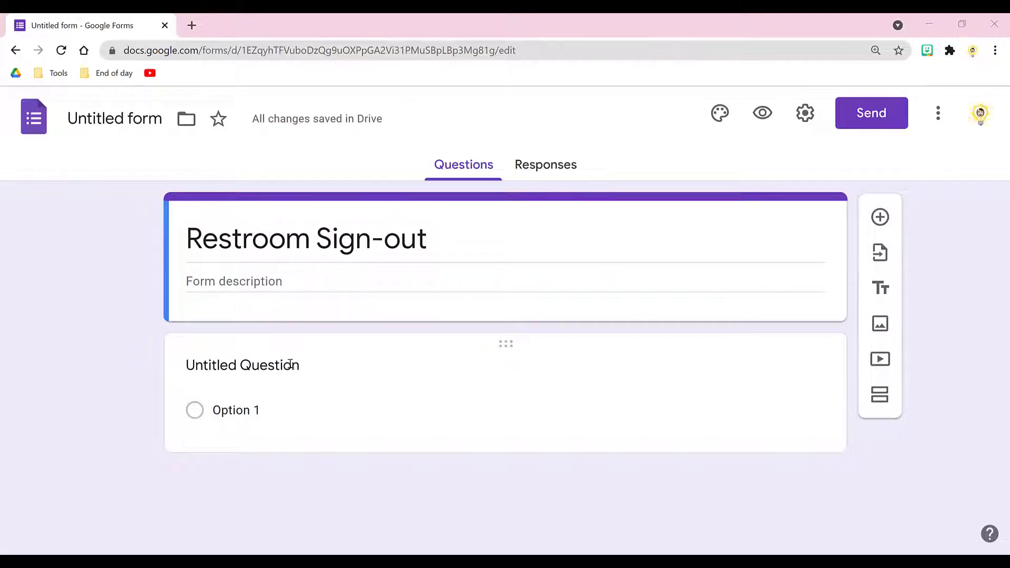
- Enter "Your Name" as the text of the first question
left_click(241, 365)
key("BackSpace")
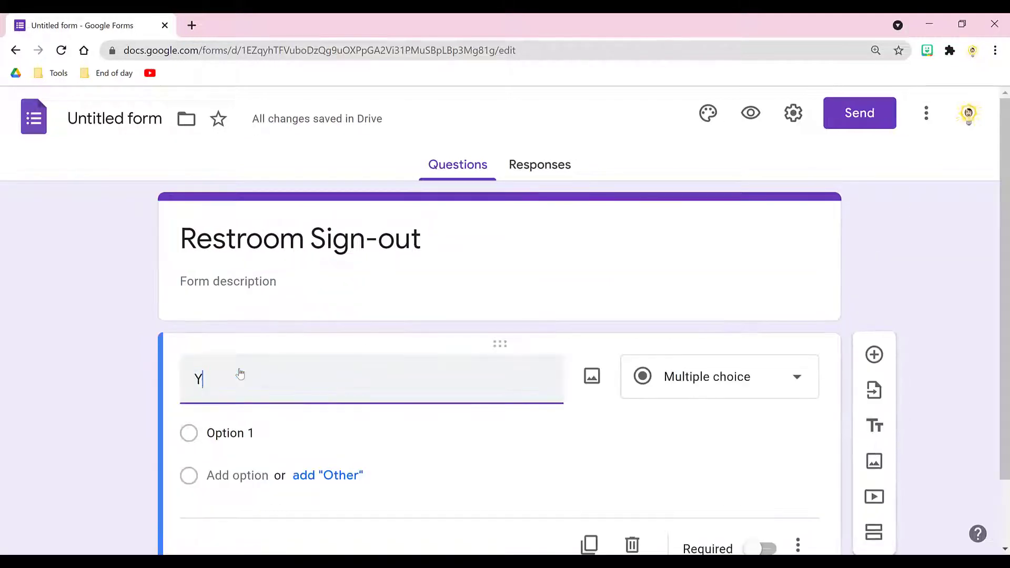
type("Your Name")
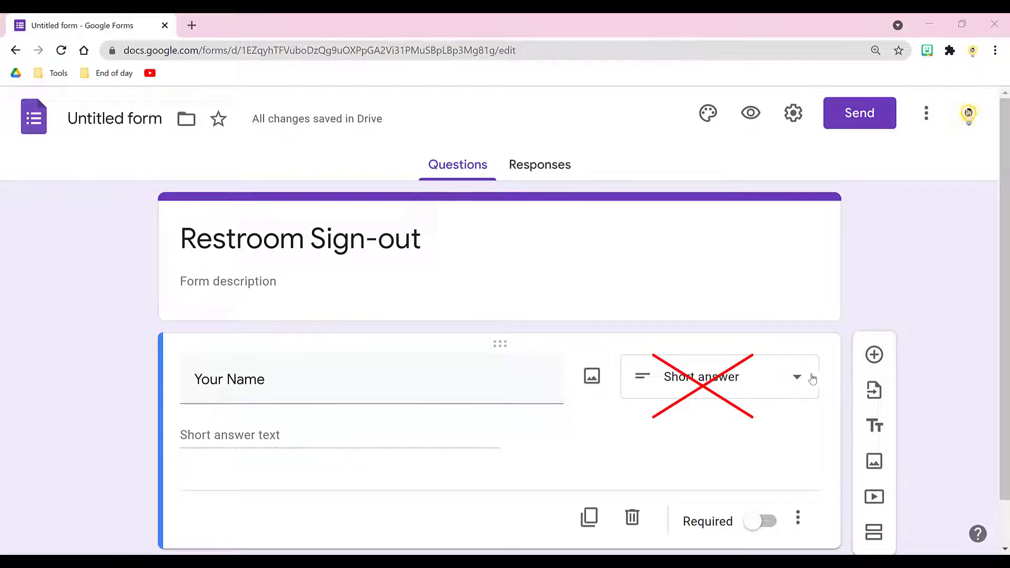
- Try the Dropdown and Short answer types on the "Your Name" question, ending with Dropdown
left_click(798, 390)
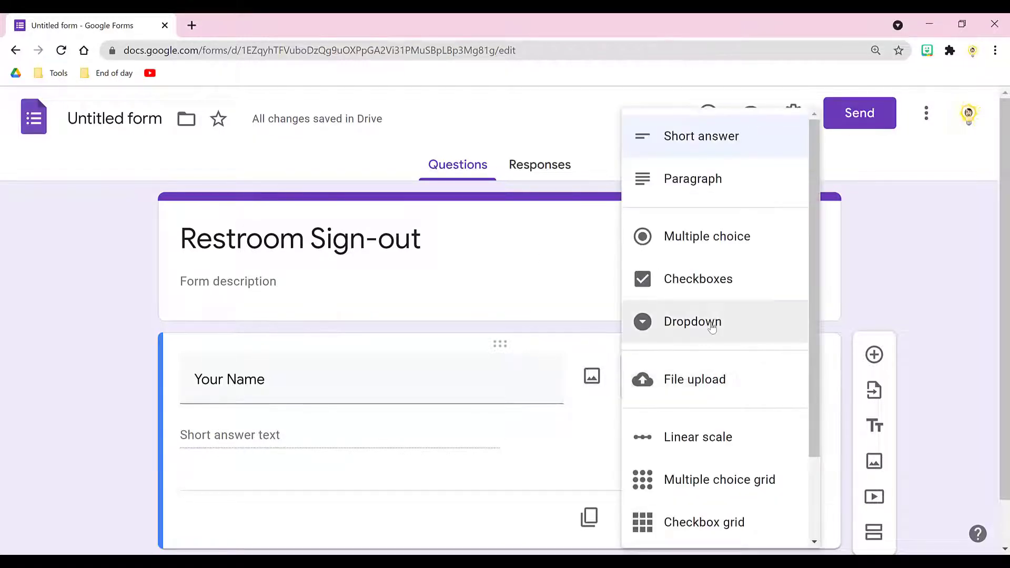
left_click(707, 322)
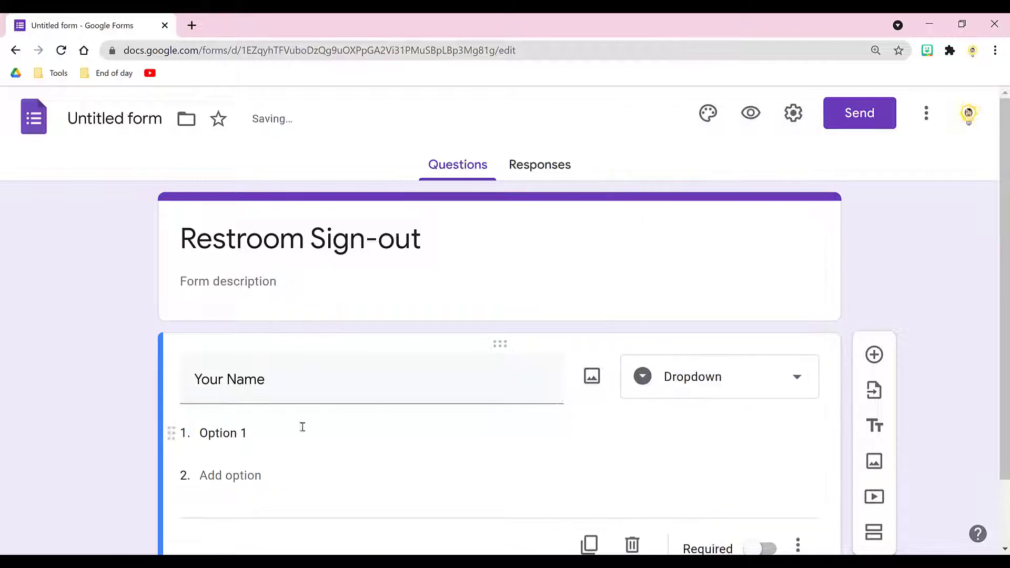
left_click(771, 387)
left_click(700, 135)
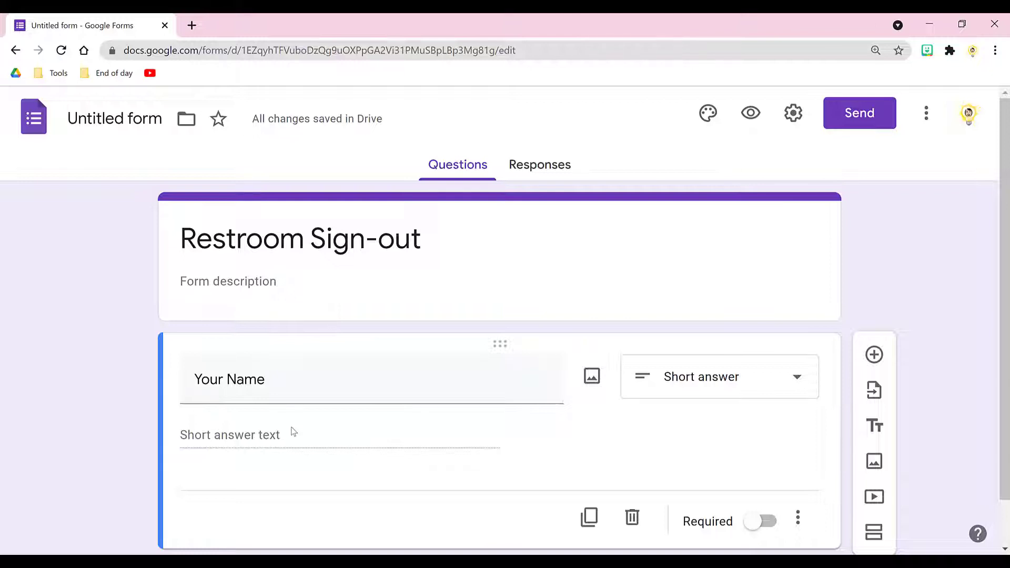
left_click(757, 387)
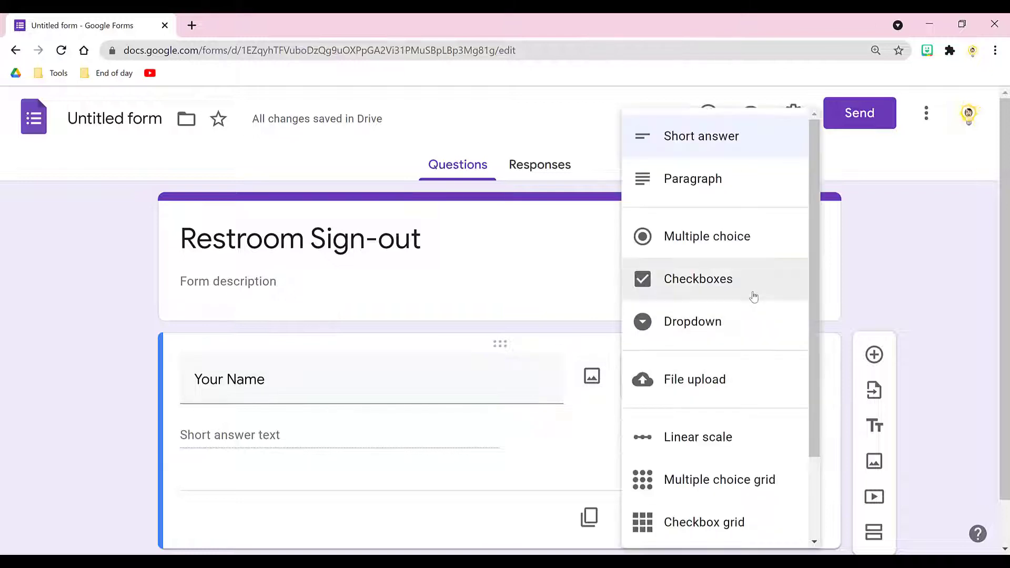
left_click(753, 322)
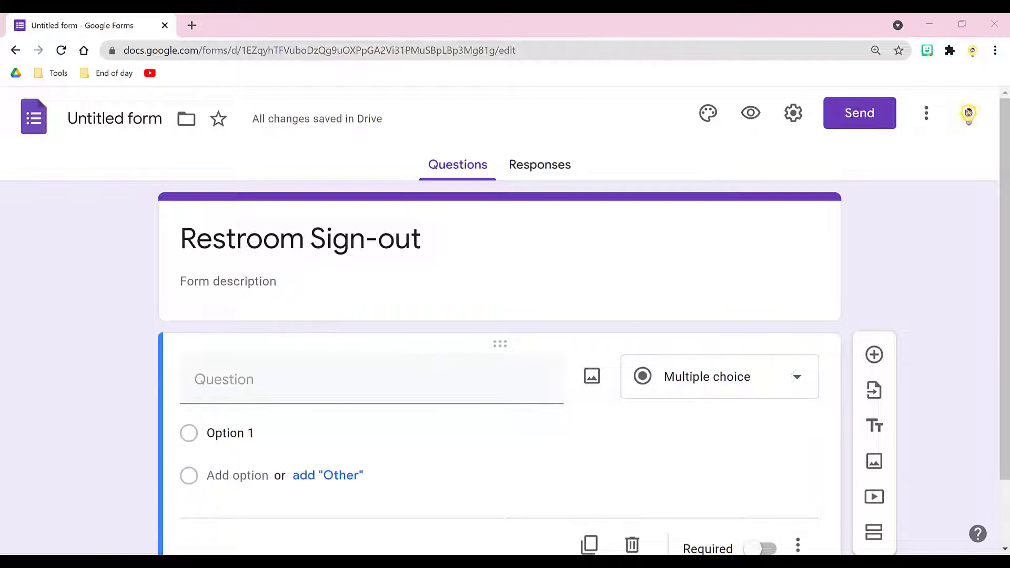
- Import the Student Name dropdown question from the "Master Class List Drop down" form
left_click(882, 387)
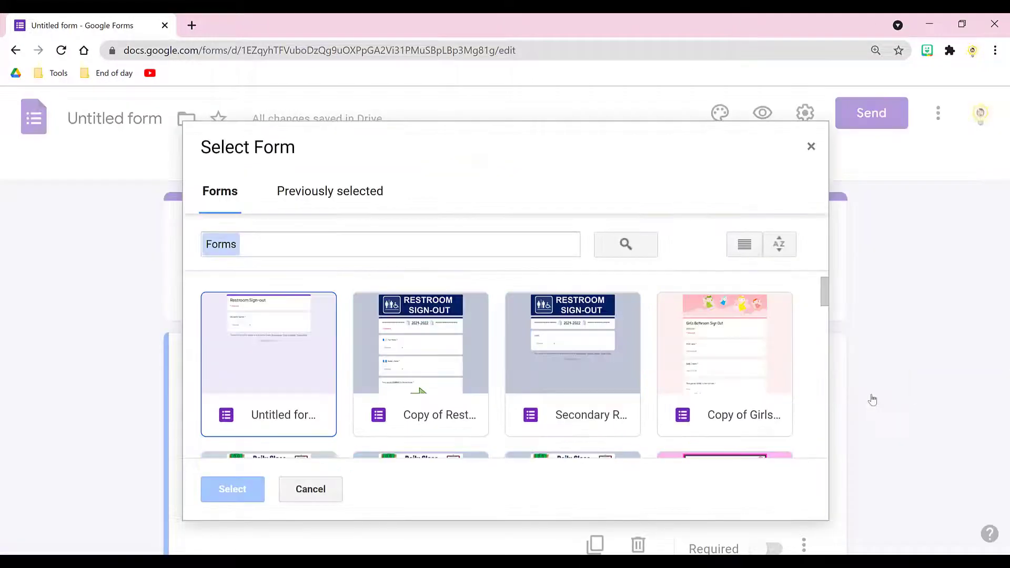
left_click_drag(822, 291, 822, 341)
left_click(721, 366)
left_click(234, 489)
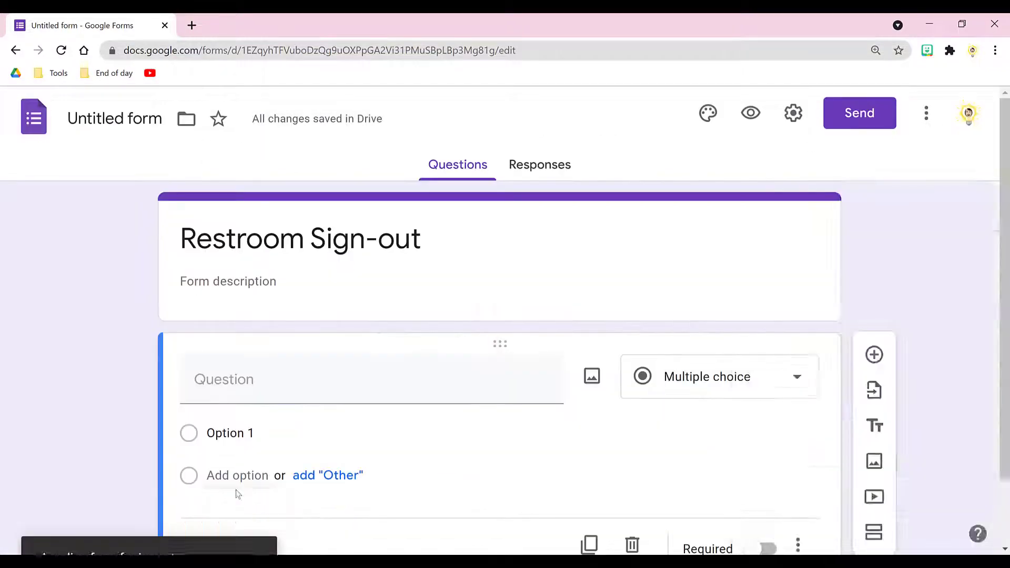
left_click(762, 386)
left_click(821, 518)
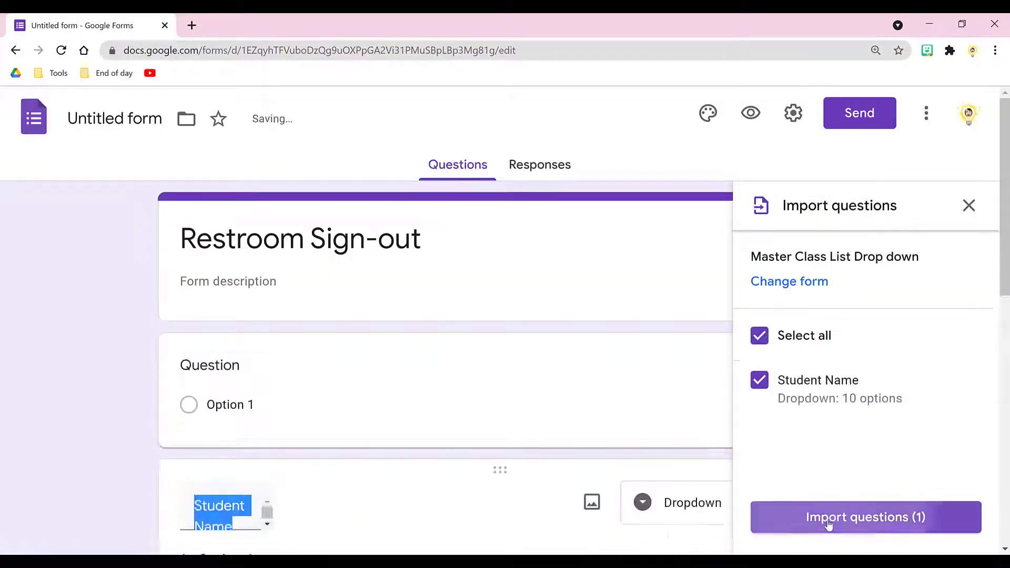
- Delete the blank multiple-choice question and rename the imported dropdown question "Your Name"
left_click(493, 362)
left_click(632, 545)
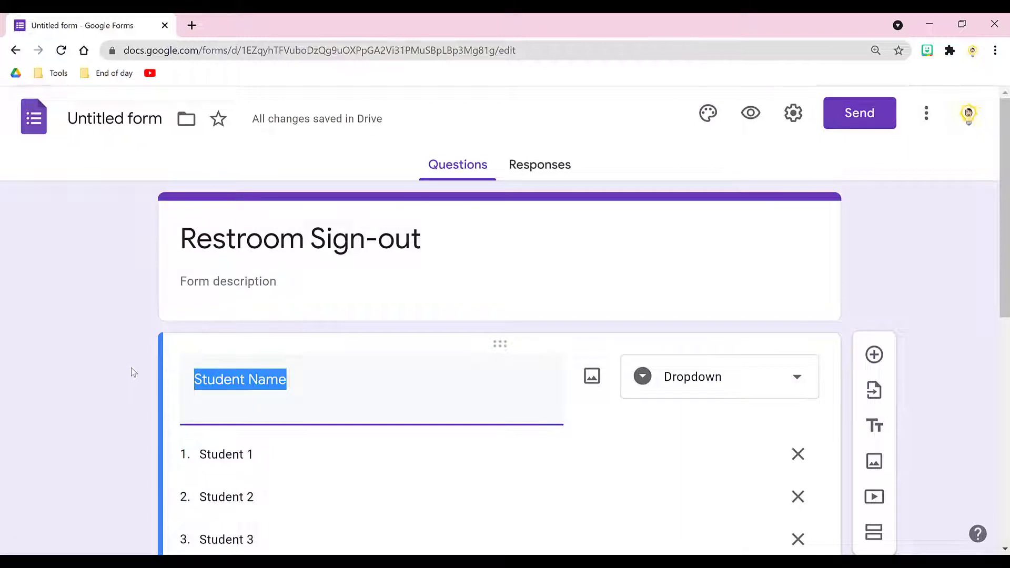
type("Your Name")
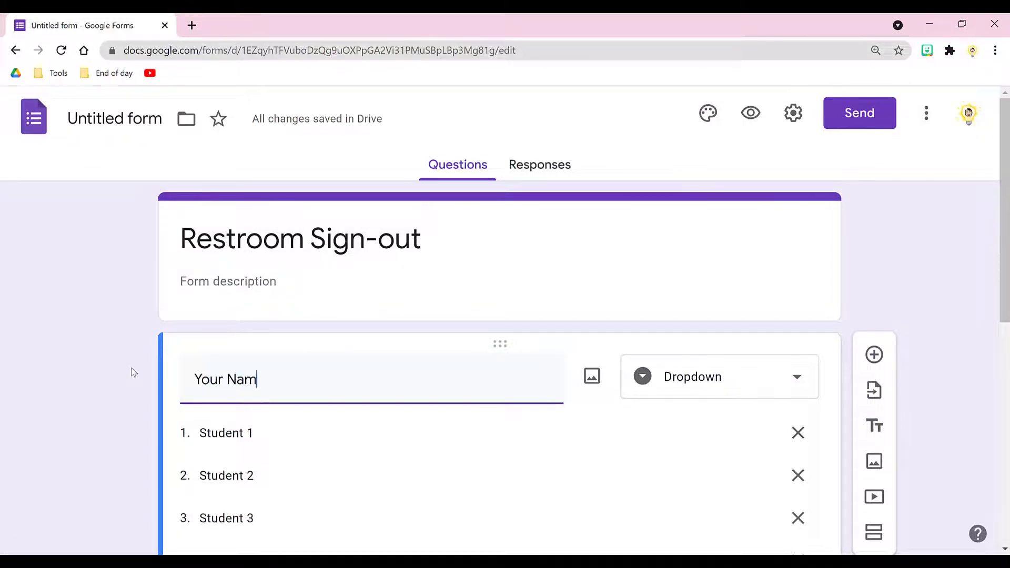
left_click(116, 380)
- Duplicate the "Your Name" dropdown question and rename the copy "Your Buddy's Name"
scroll(116, 380, "down", 6)
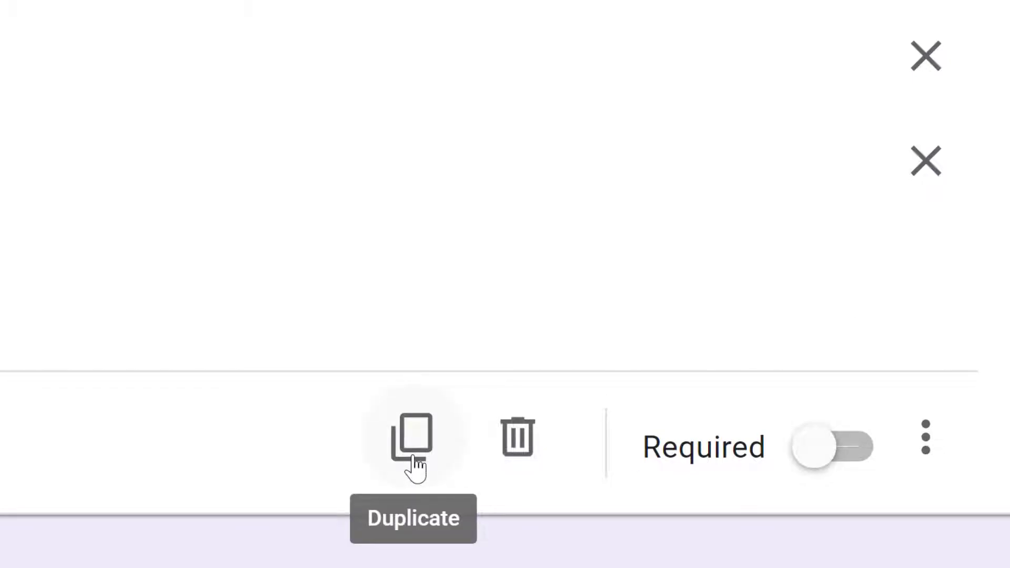
left_click(413, 458)
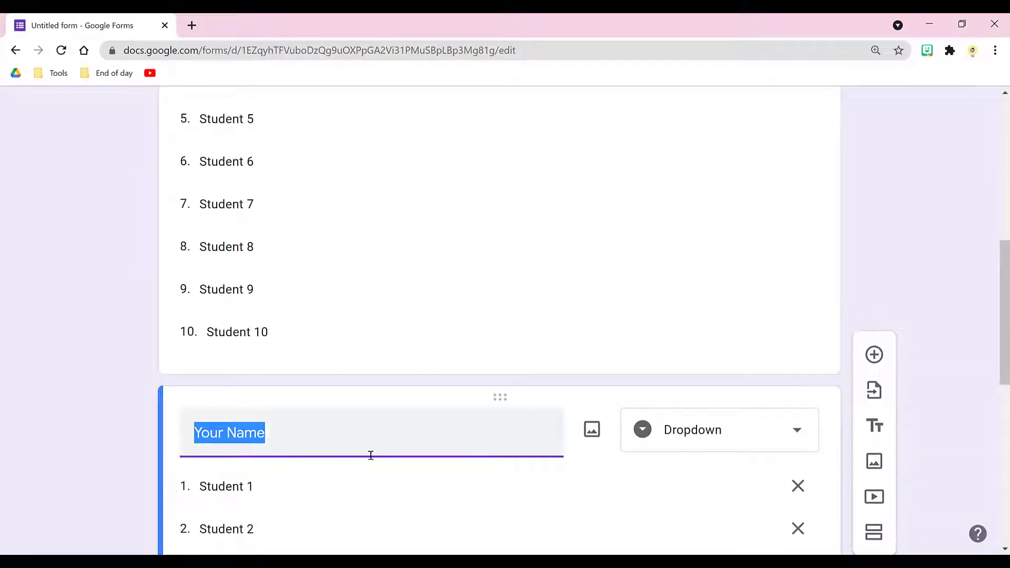
type("Yo")
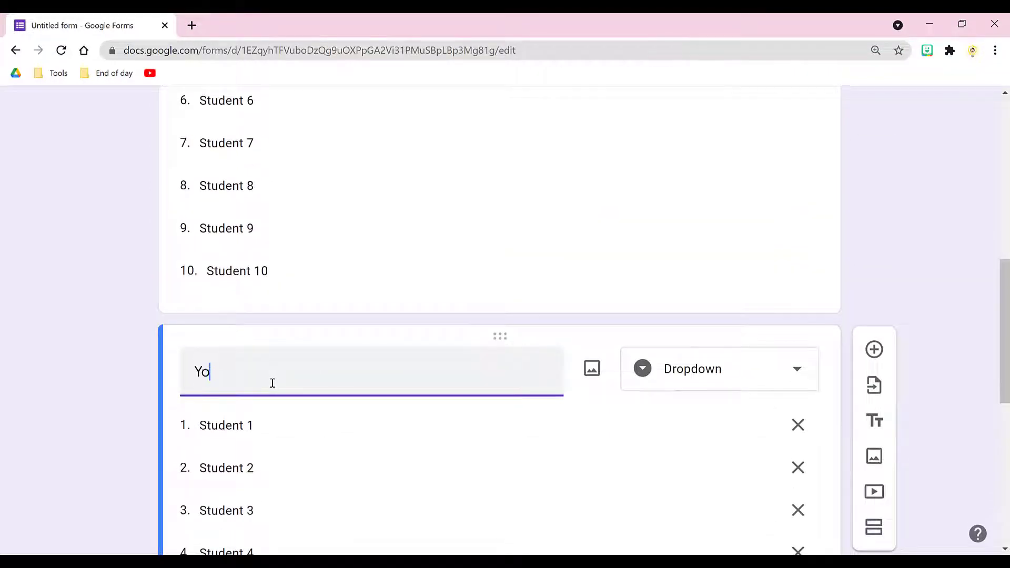
type("ur Buddy's Name")
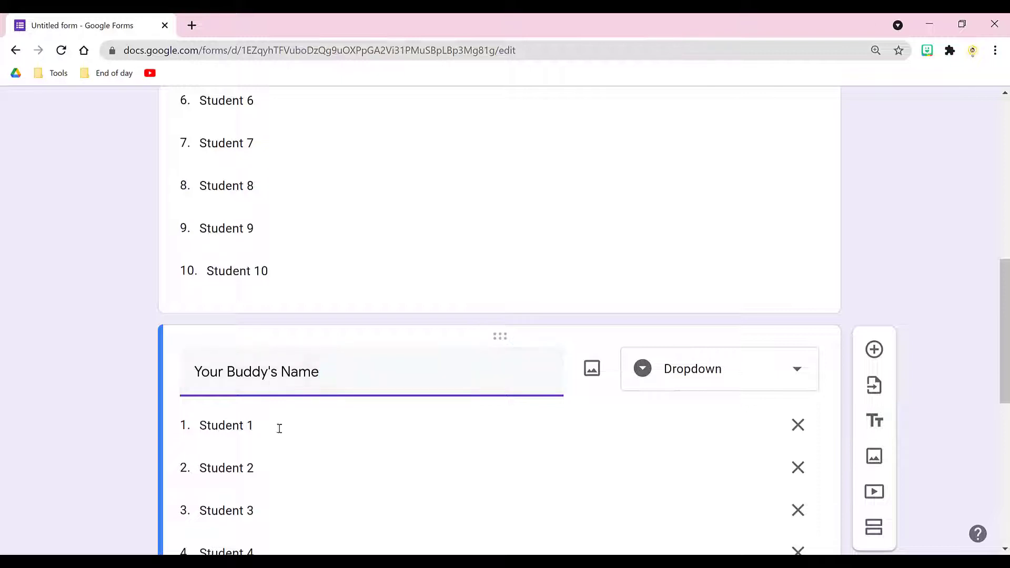
left_click(74, 431)
scroll(74, 431, "down", 1)
scroll(74, 435, "down", 3)
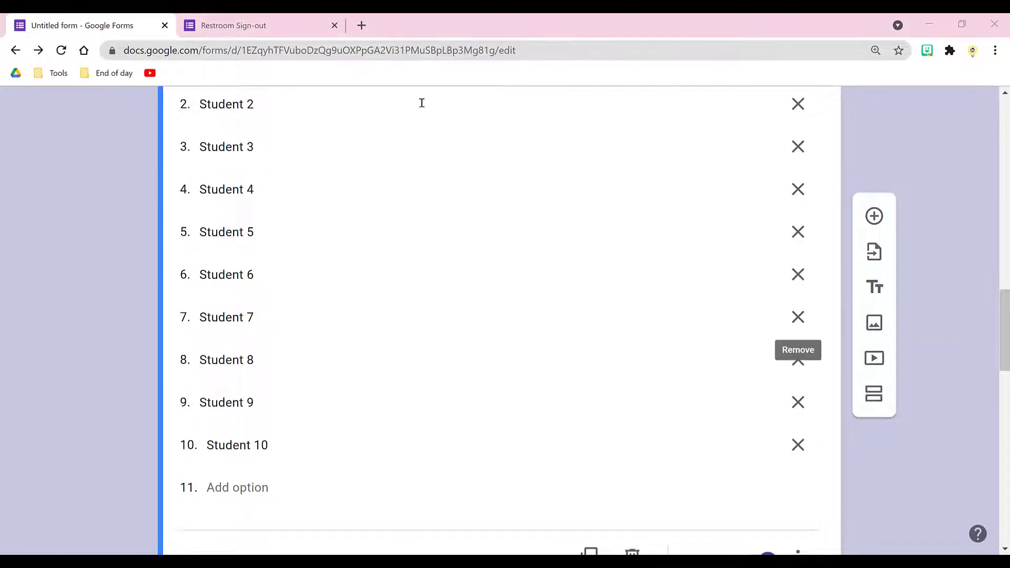
- Switch to the Restroom Sign-out form preview and try submitting it with both required name dropdowns unanswered
left_click(256, 24)
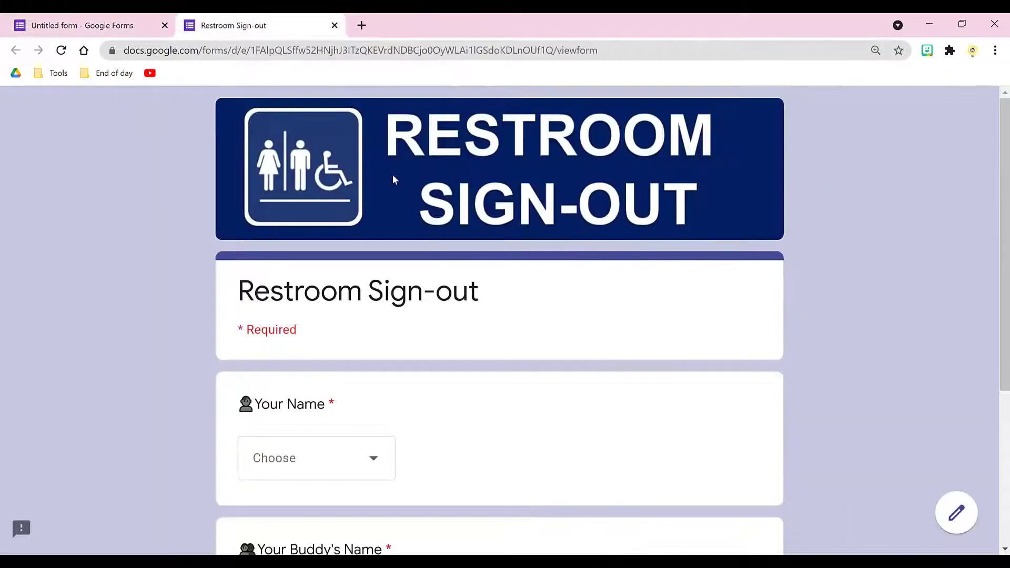
scroll(711, 294, "down", 2)
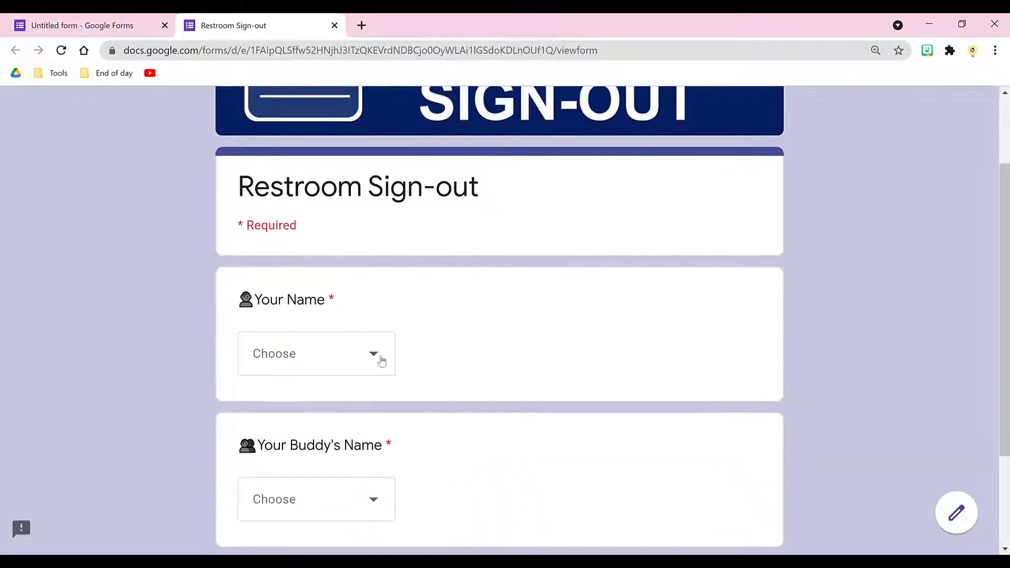
left_click(379, 360)
left_click(491, 354)
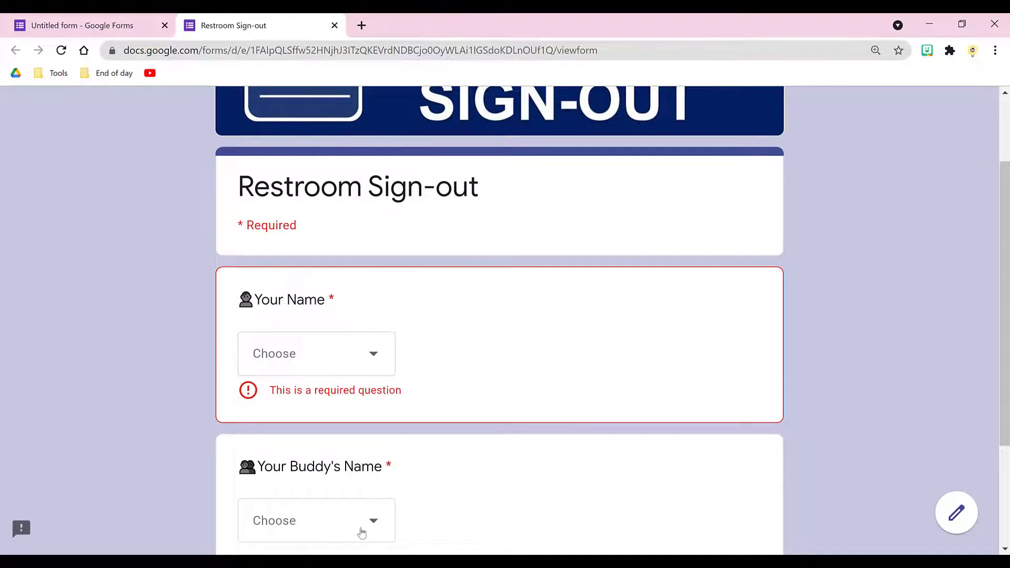
left_click(361, 531)
left_click(495, 494)
scroll(358, 488, "down", 3)
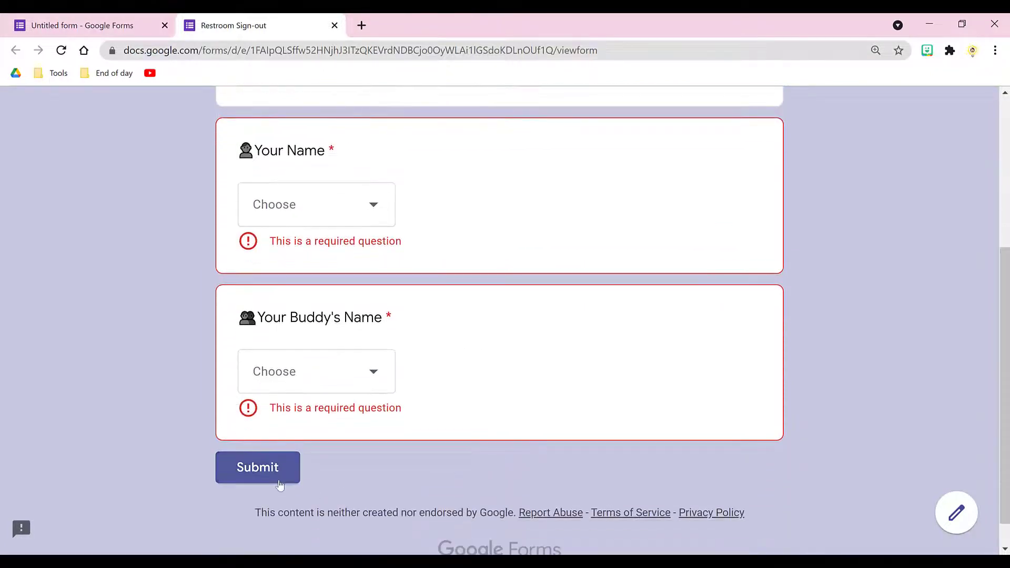
left_click(280, 484)
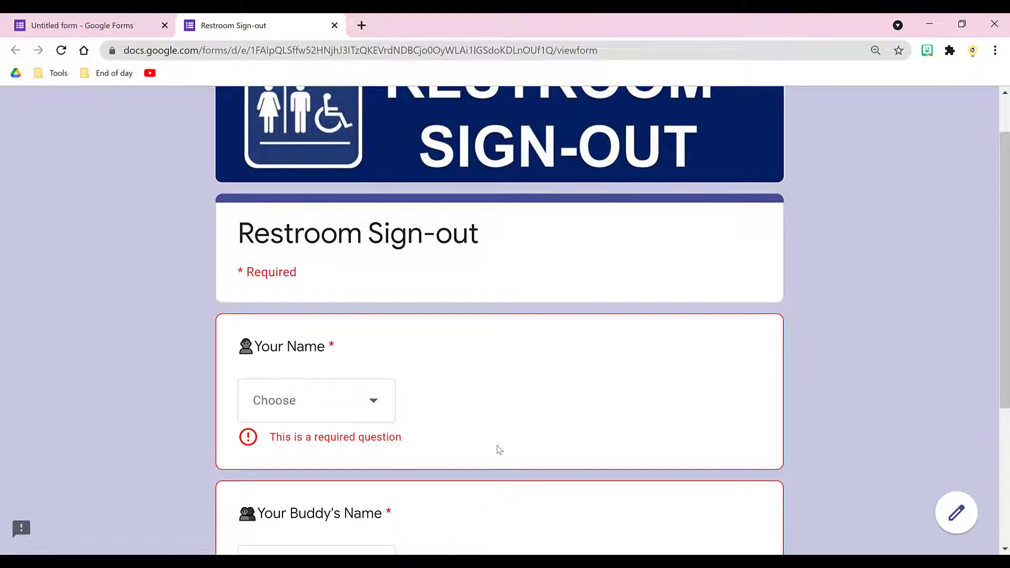
- Close the form preview and add a Time question titled "Time you are GOING to the restroom"
scroll(500, 449, "down", 3)
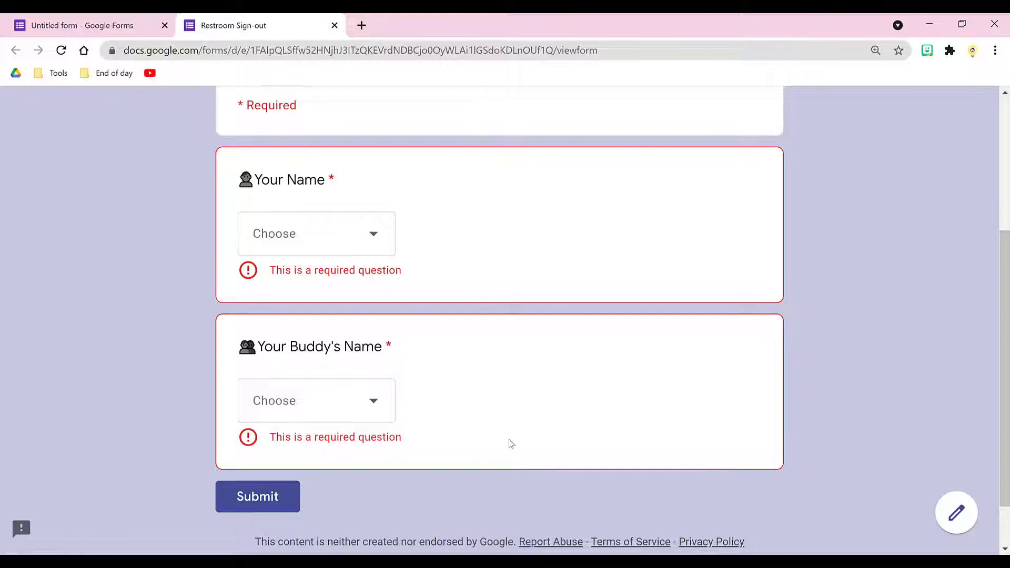
key("ctrl+w")
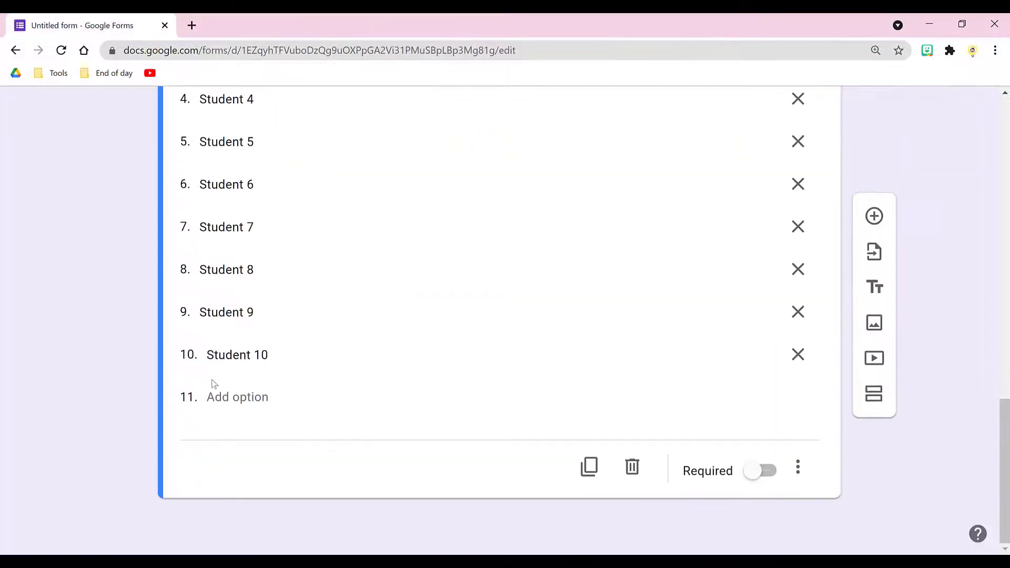
left_click(875, 217)
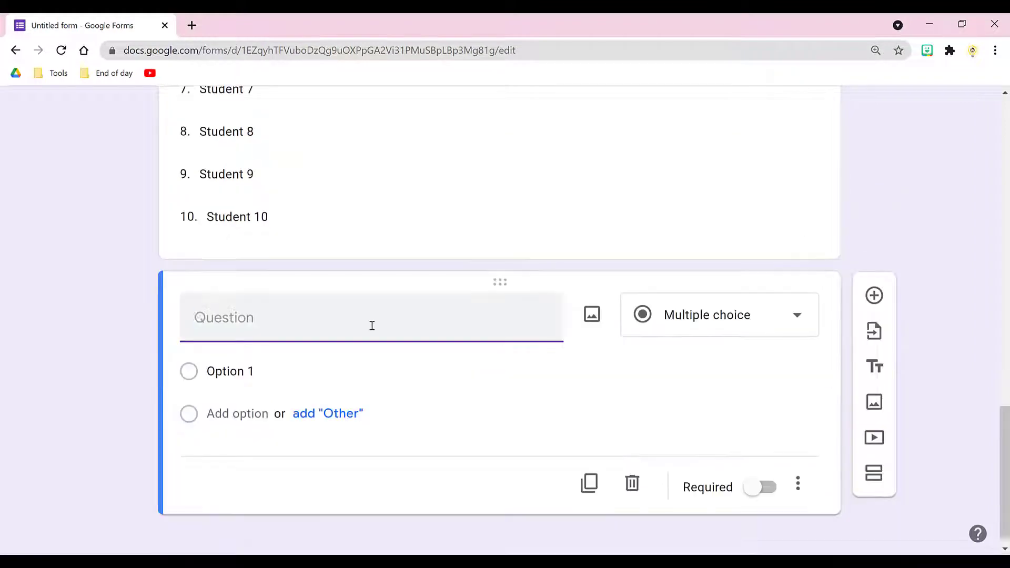
type("Time you are GOING to t")
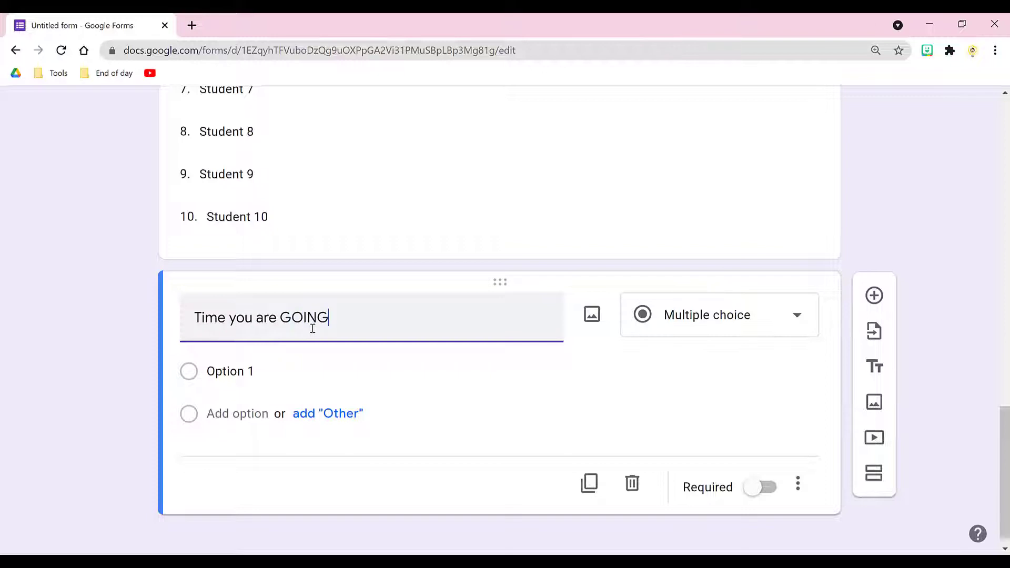
type("he restroom")
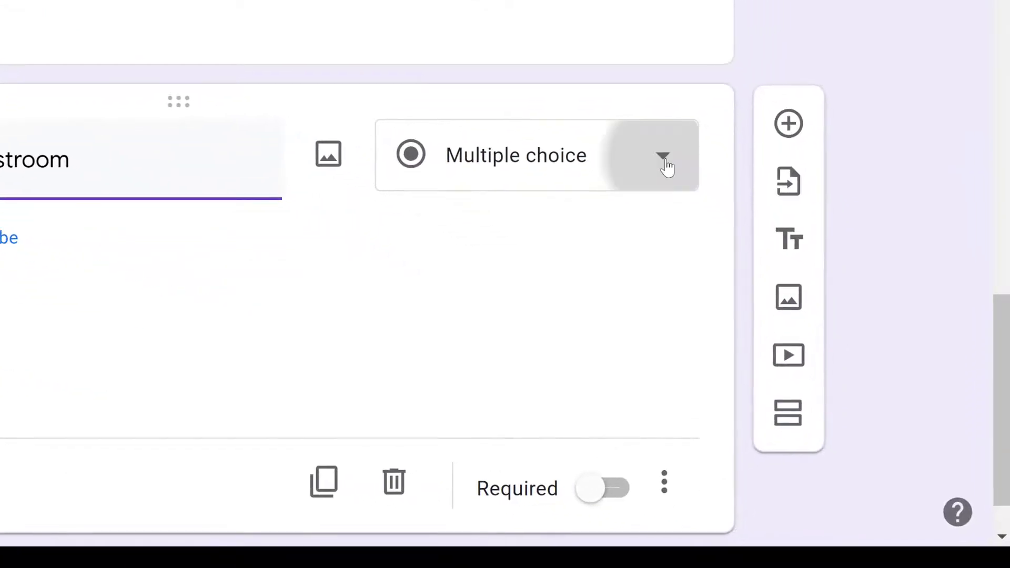
left_click(667, 166)
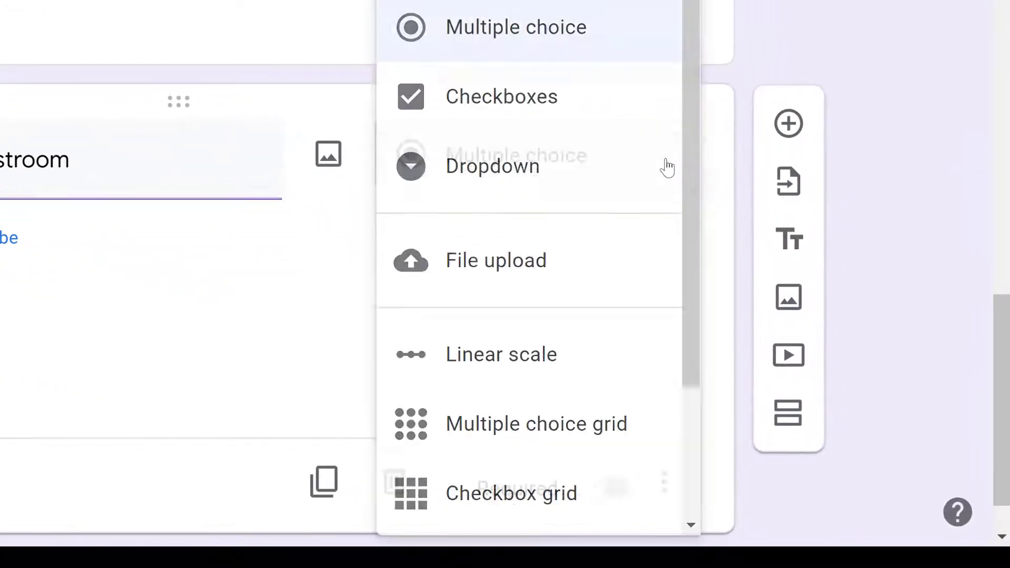
scroll(691, 339, "down", 2)
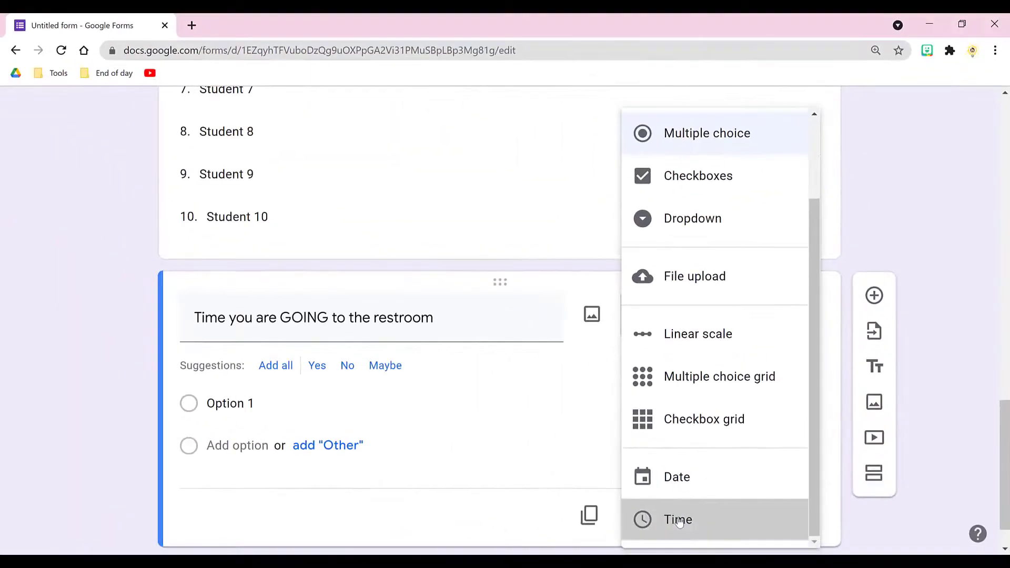
left_click(469, 490)
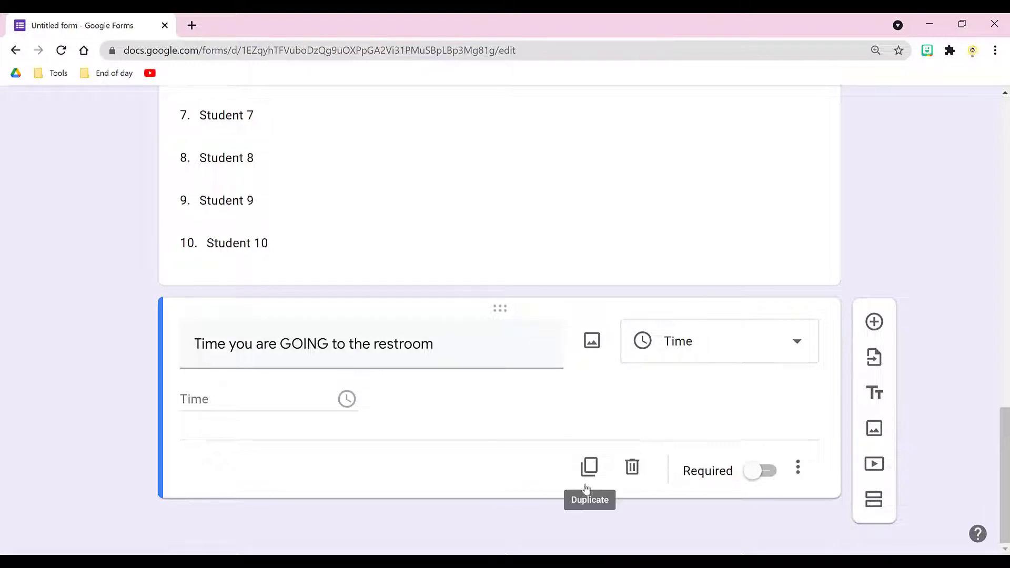
- Duplicate the time question, rename the copy "Time you are RETRUNING from the restroom", and keep its answer type as Time
left_click(587, 468)
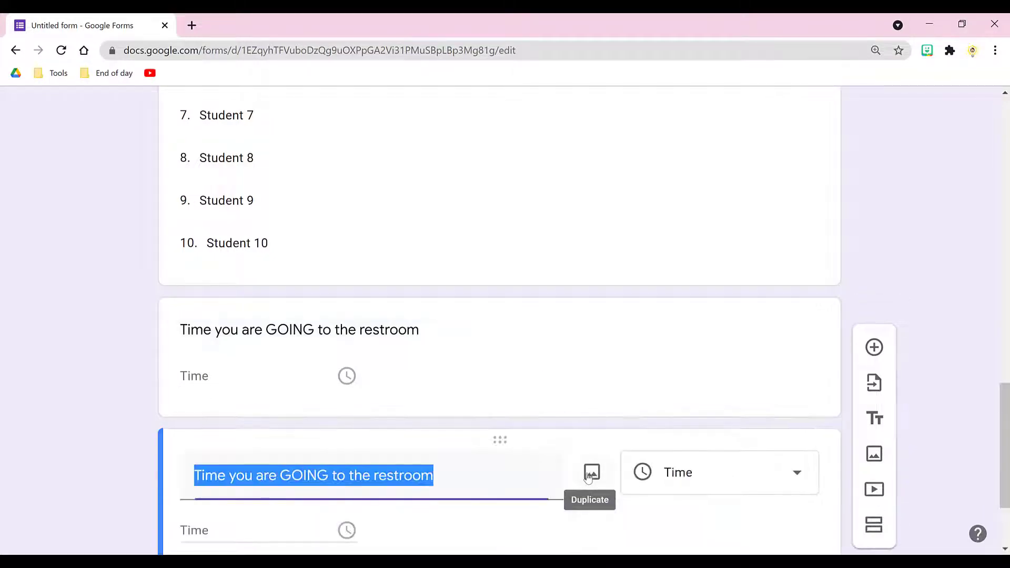
left_click(293, 473)
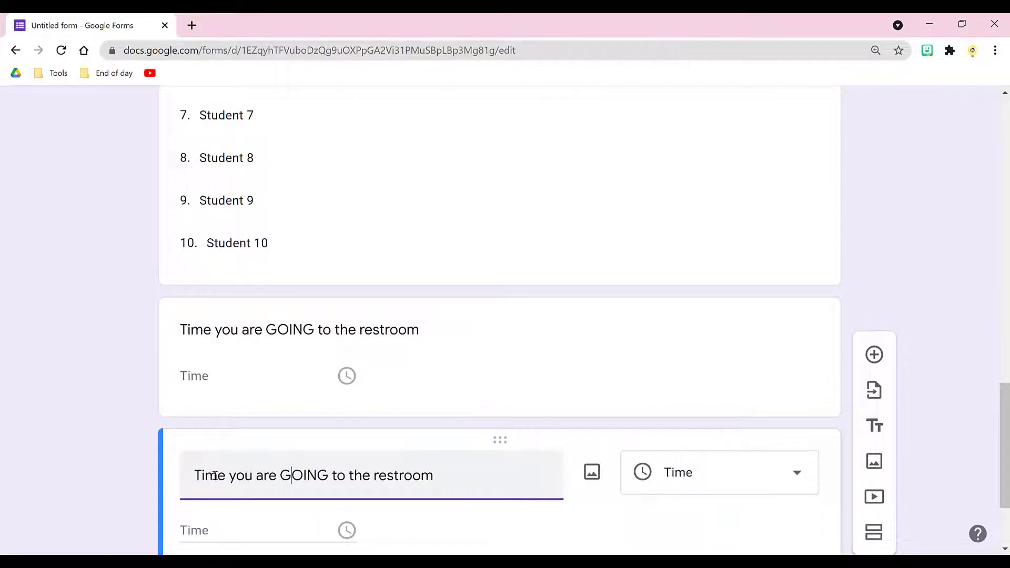
double_click(309, 476)
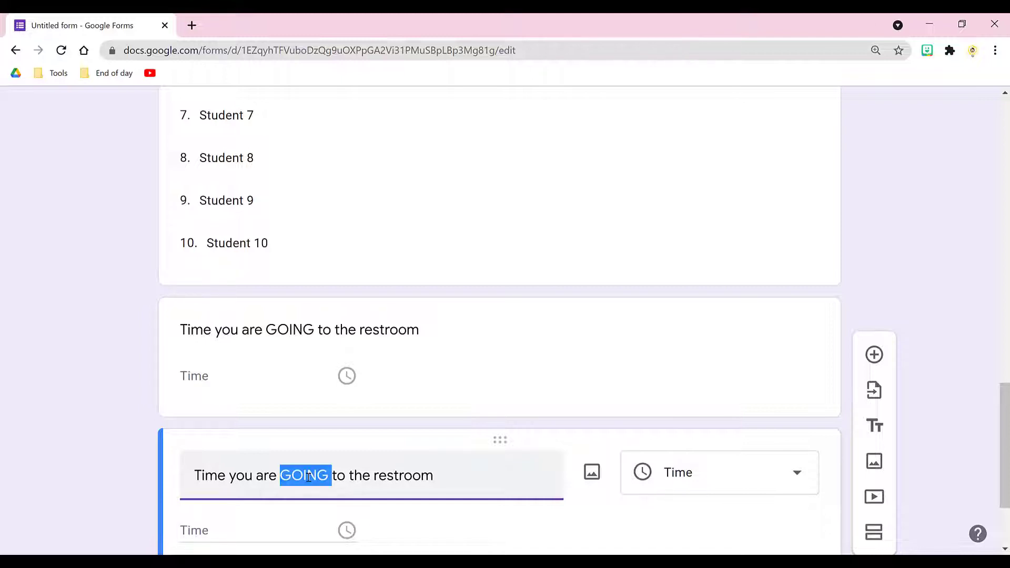
type("RETRUNING")
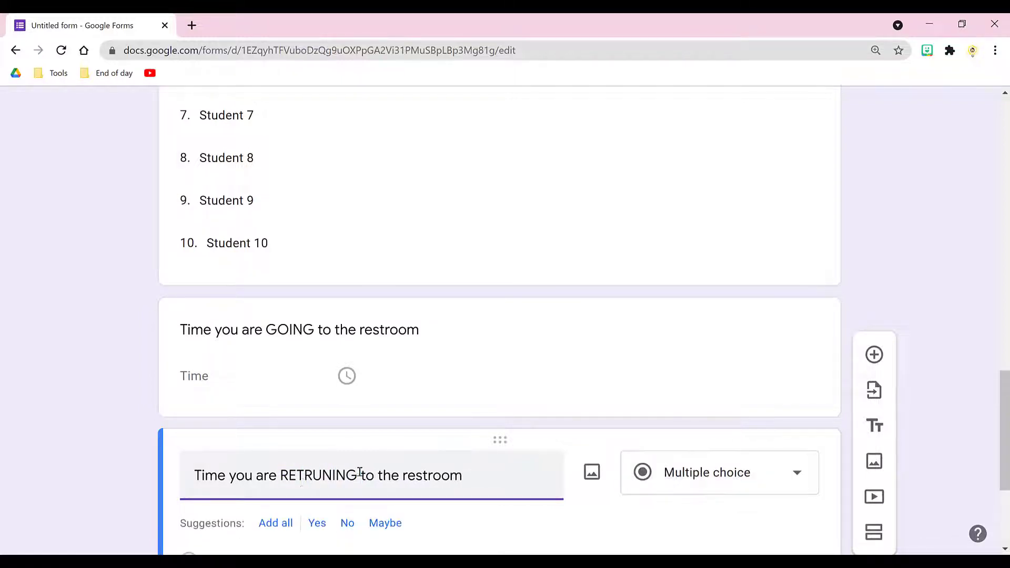
key("BackSpace")
type("from")
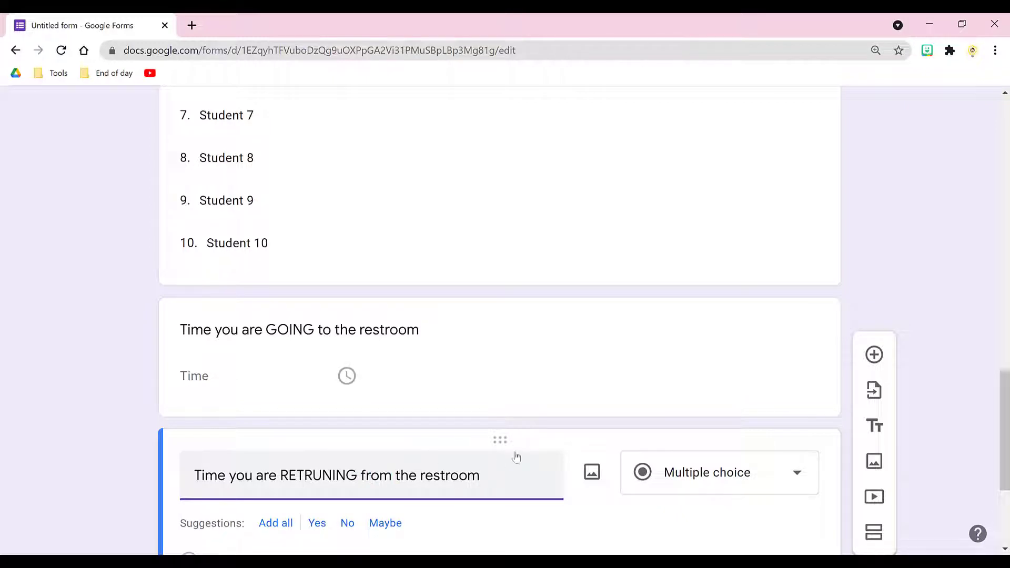
left_click(801, 480)
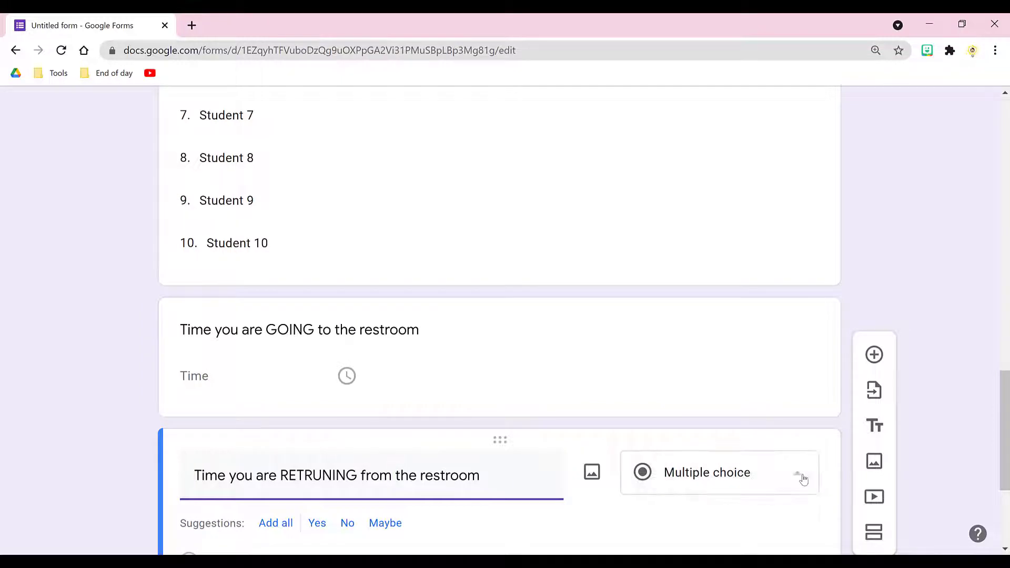
scroll(804, 423, "down", 2)
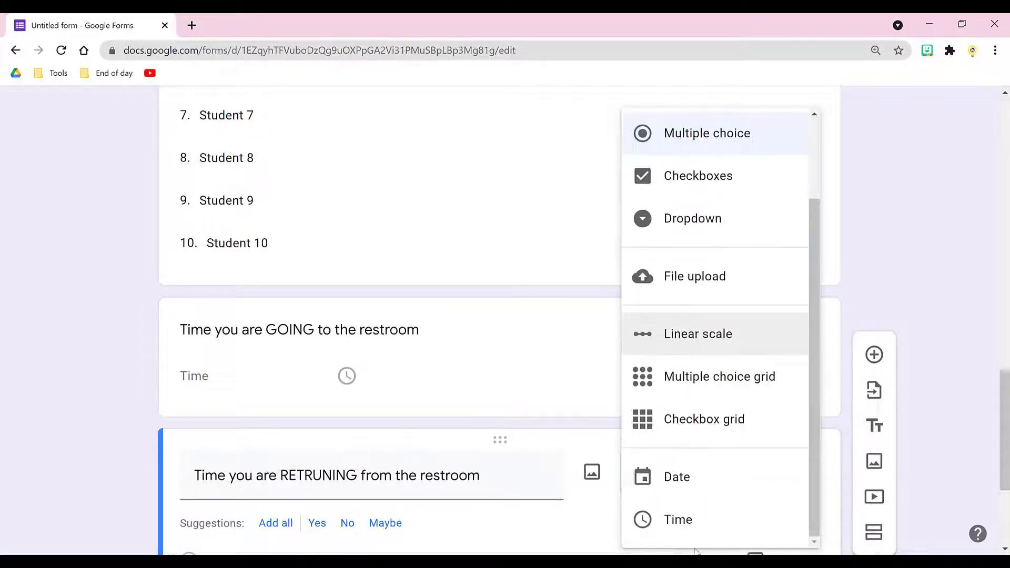
left_click(681, 522)
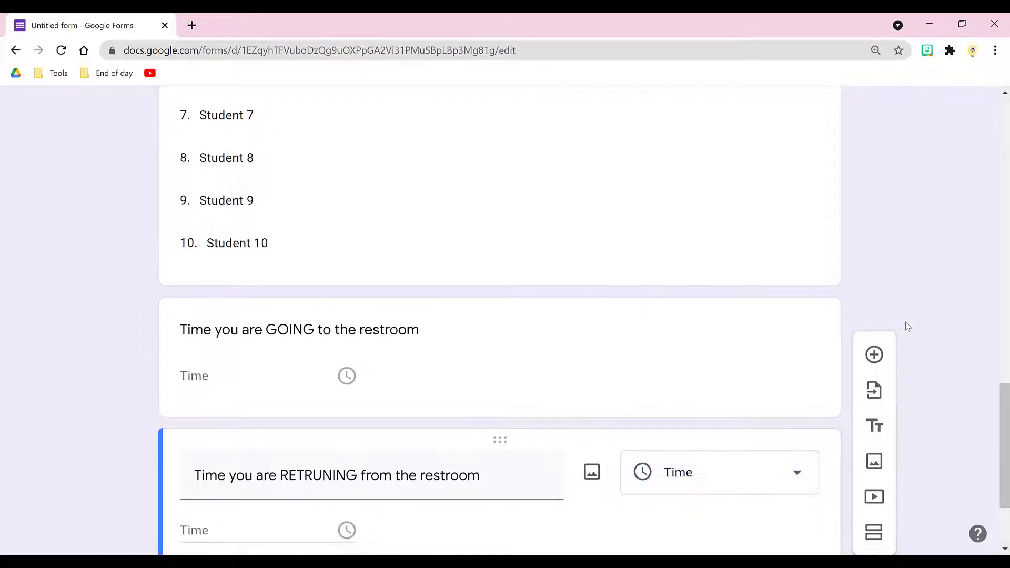
- Make both time questions and both name dropdown questions required
scroll(904, 322, "down", 2)
left_click(752, 465)
left_click(723, 236)
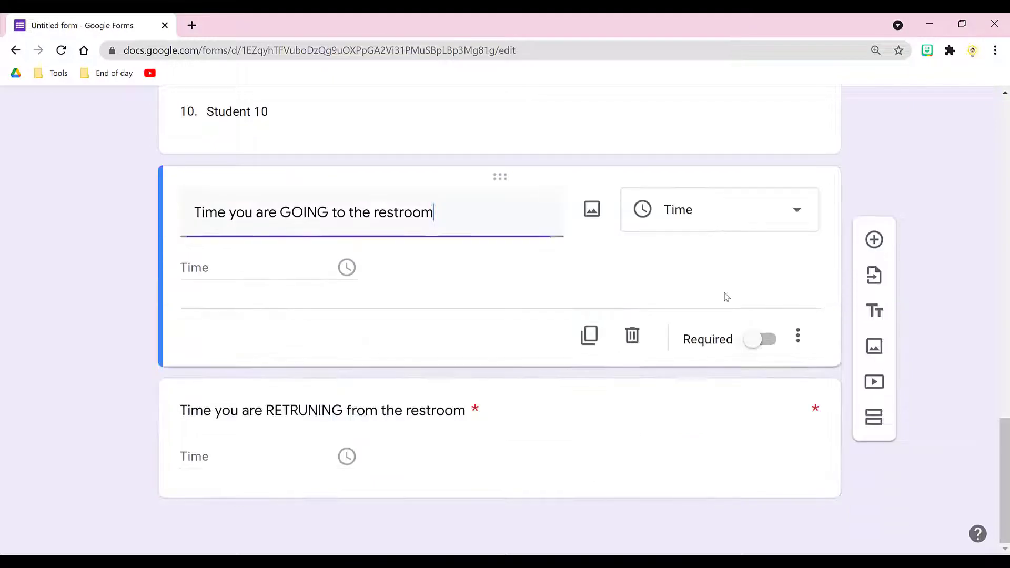
left_click(755, 341)
scroll(756, 345, "up", 3)
left_click(717, 230)
left_click(756, 449)
scroll(710, 175, "up", 9)
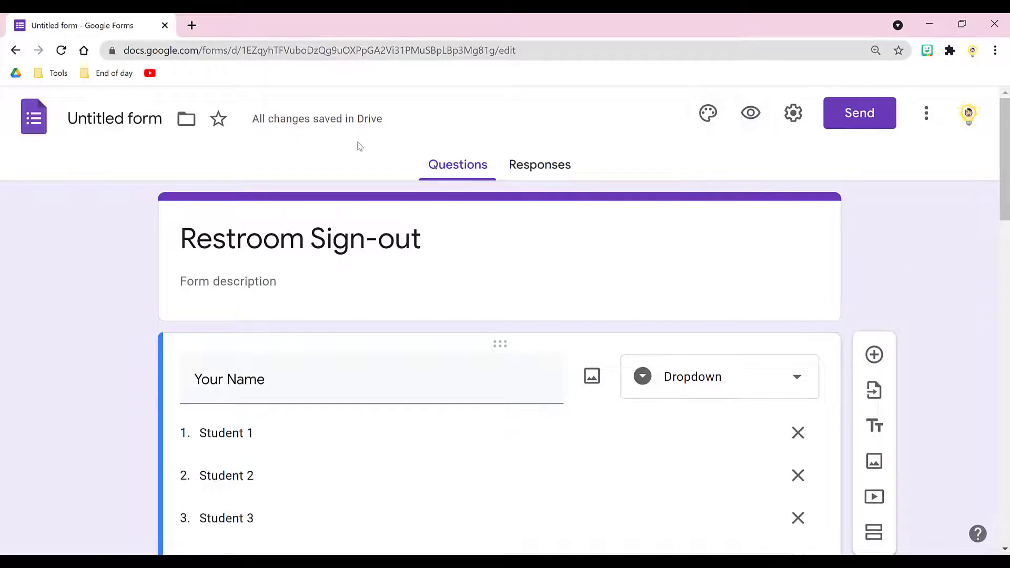
- Upload the blue "RESTROOM SIGN-OUT" banner image as the form's header
left_click(708, 112)
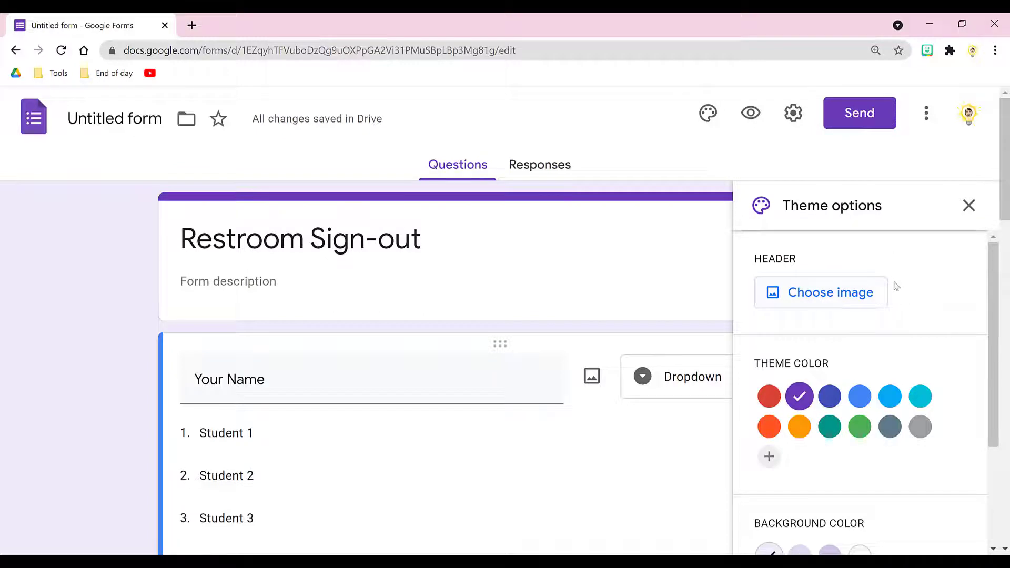
left_click(827, 301)
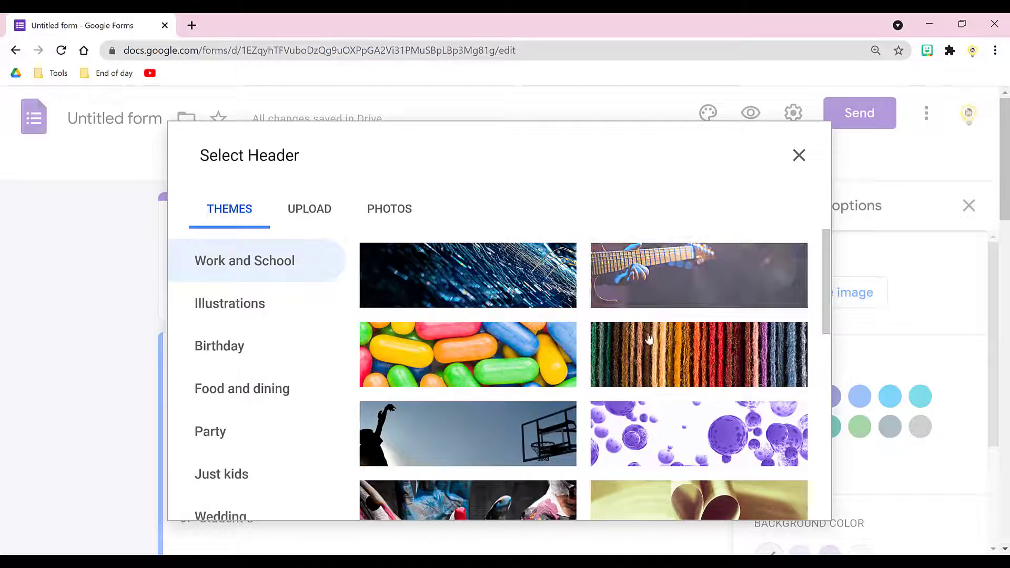
left_click(309, 209)
left_click(507, 443)
left_click(428, 429)
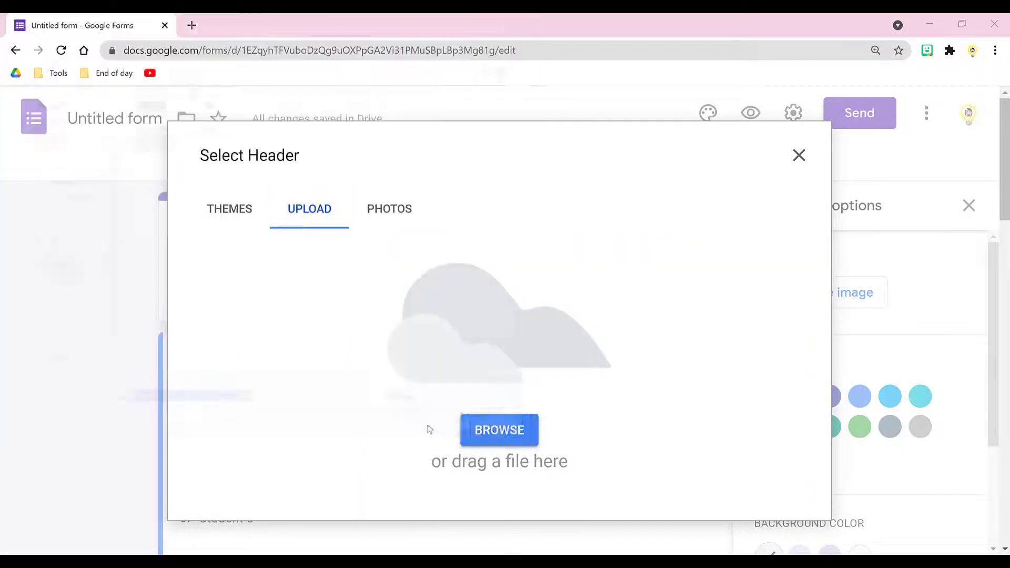
left_click(765, 478)
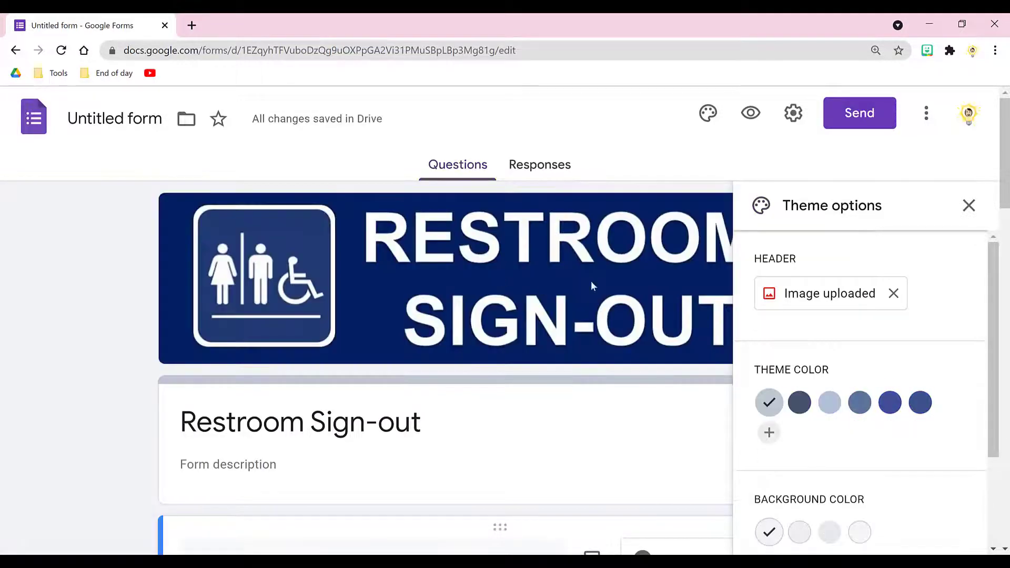
- Set the form's theme color to indigo and its background to the darkest lavender shade, and close the theme options
left_click(889, 402)
left_click(829, 531)
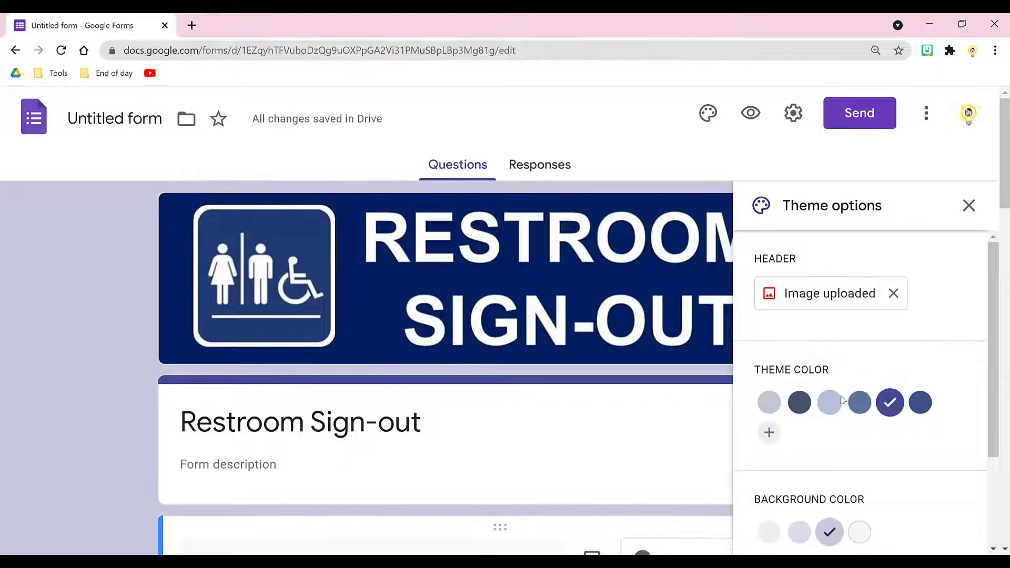
scroll(977, 378, "down", 3)
scroll(991, 384, "up", 3)
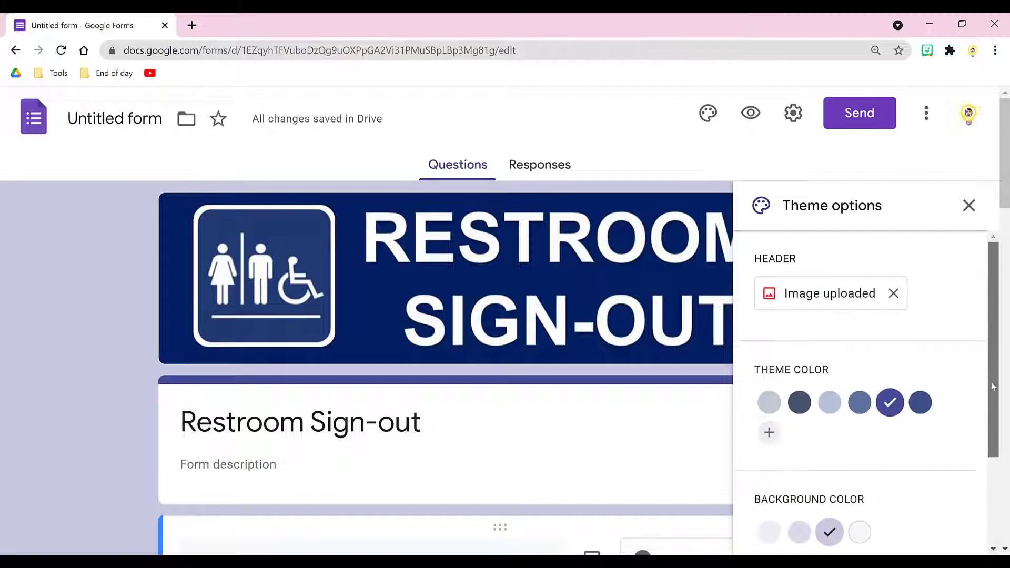
left_click(968, 205)
- Insert the single-person silhouette emoji in front of the "Your Name" question title
scroll(690, 331, "down", 2)
scroll(692, 335, "down", 1)
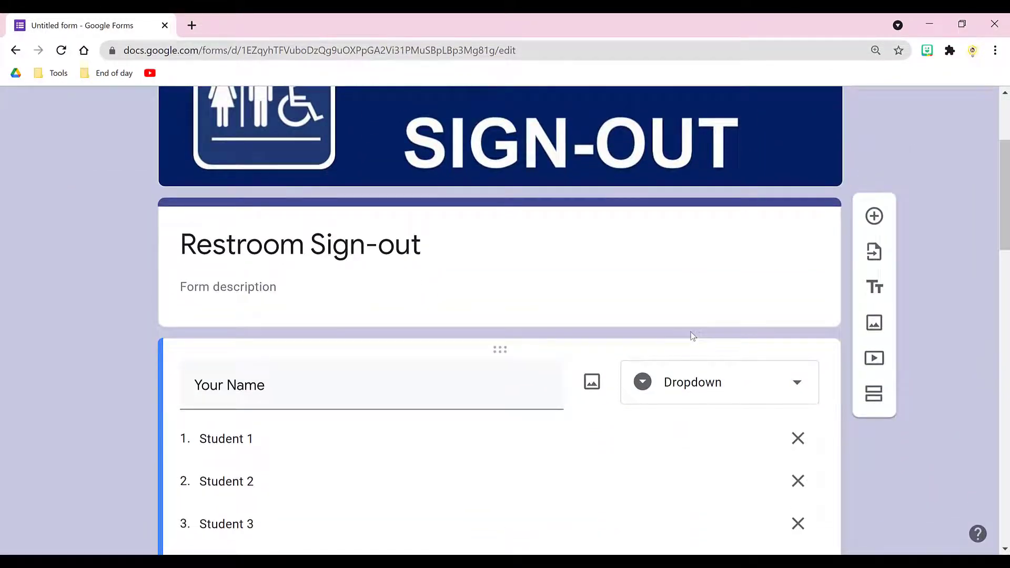
left_click(195, 385)
left_click(194, 385)
key("super+period")
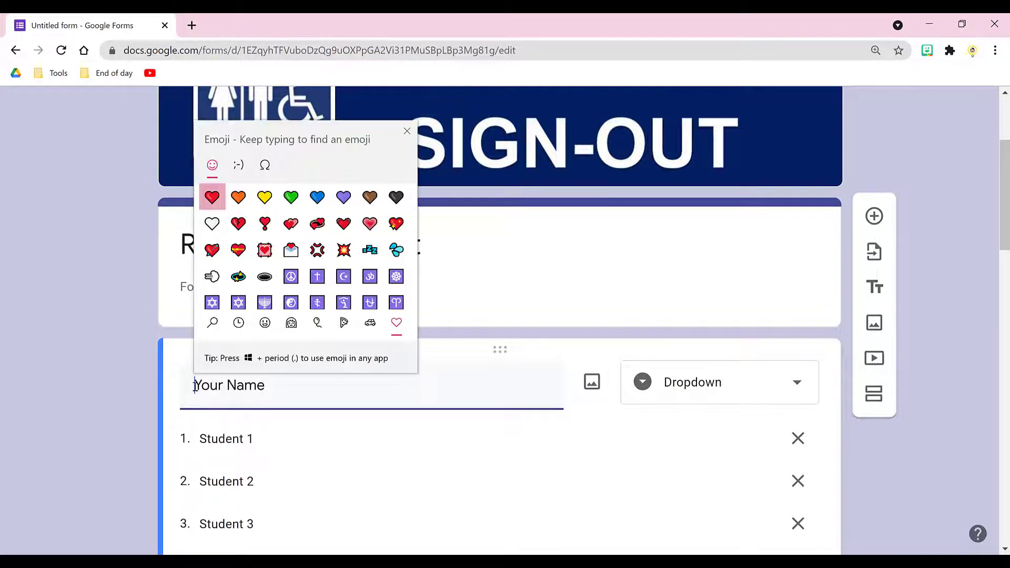
left_click(264, 323)
scroll(347, 252, "down", 10)
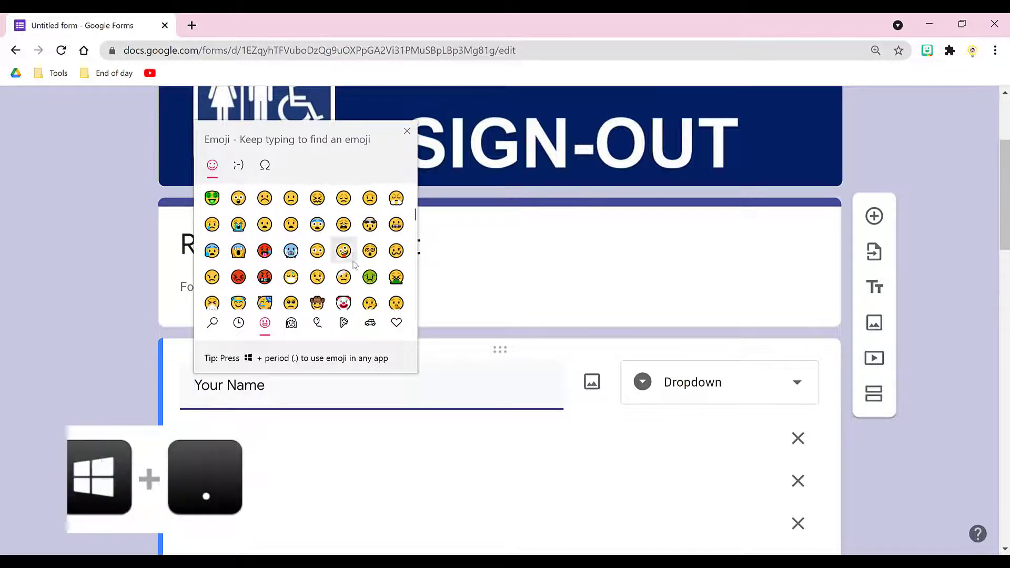
scroll(354, 265, "down", 10)
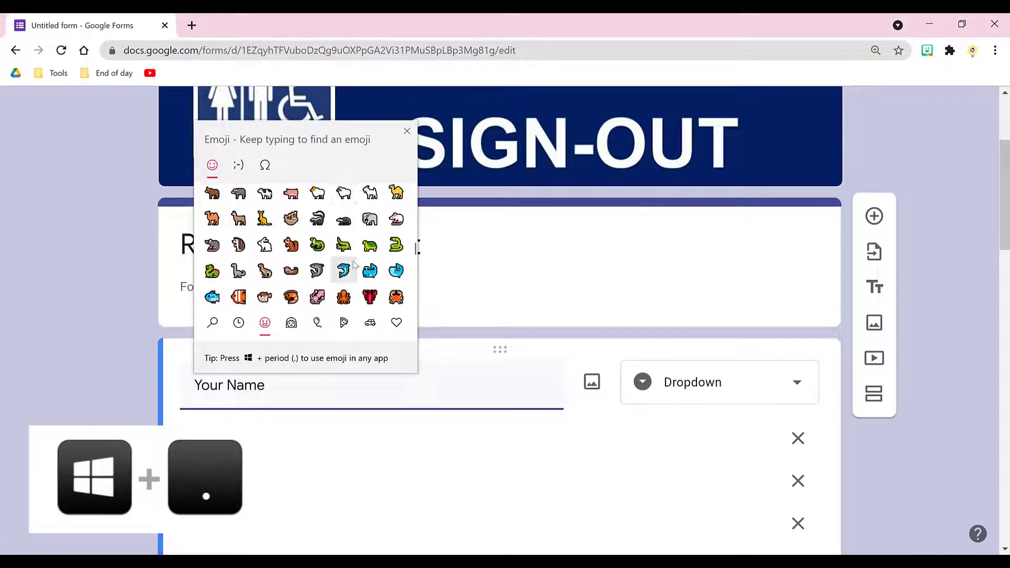
left_click(212, 248)
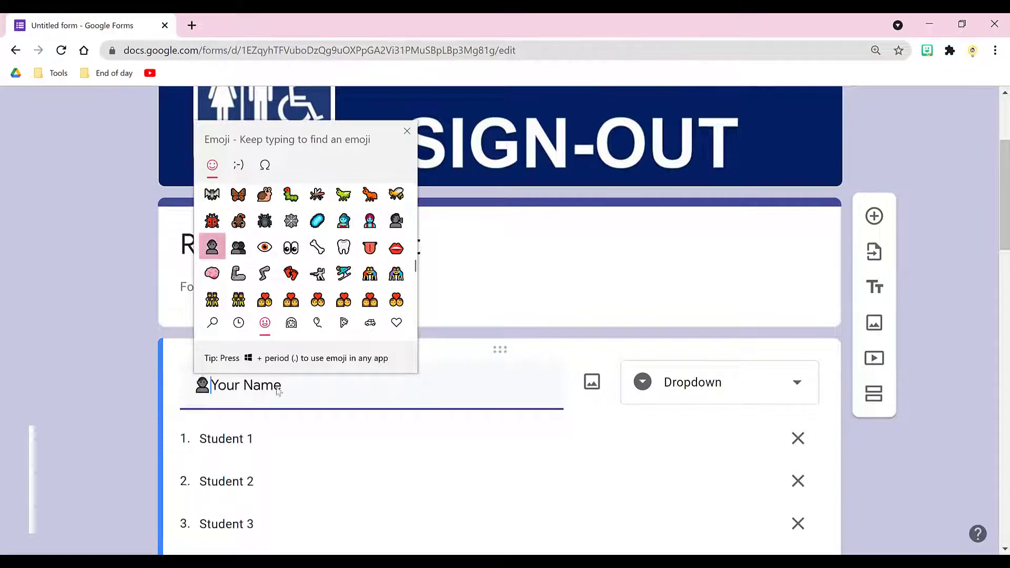
key("Escape")
- Insert the two-person silhouette emoji in front of the "Your Buddy's Name" question title
scroll(305, 389, "down", 5)
scroll(305, 390, "down", 8)
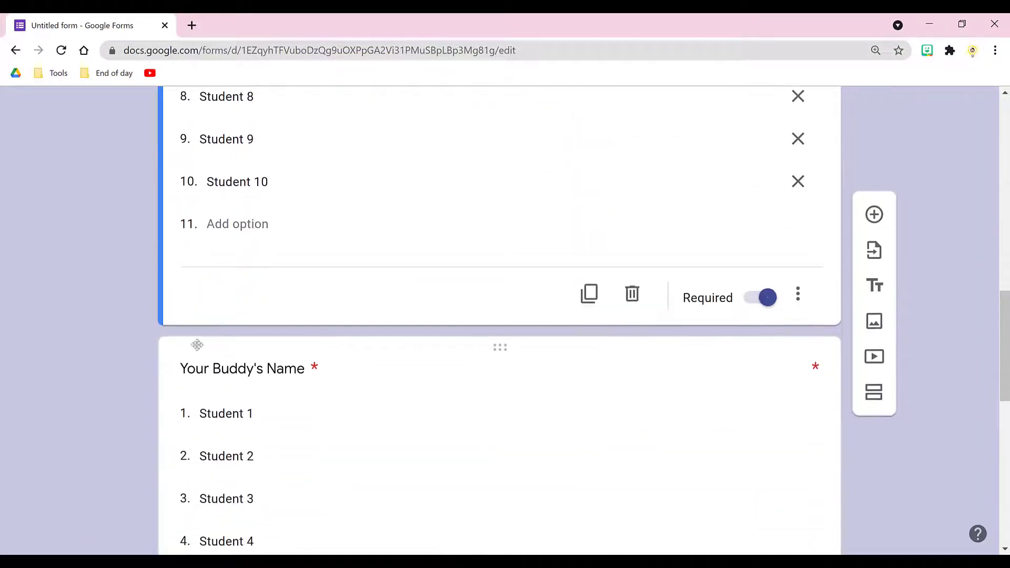
left_click(182, 372)
key("Home")
key("super+period")
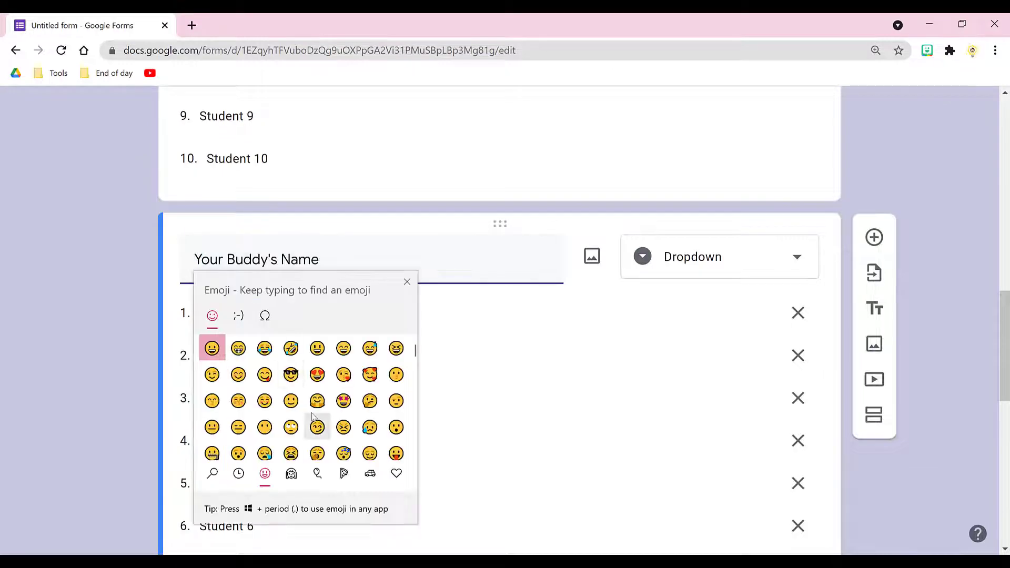
scroll(310, 450, "down", 5)
scroll(310, 450, "down", 5)
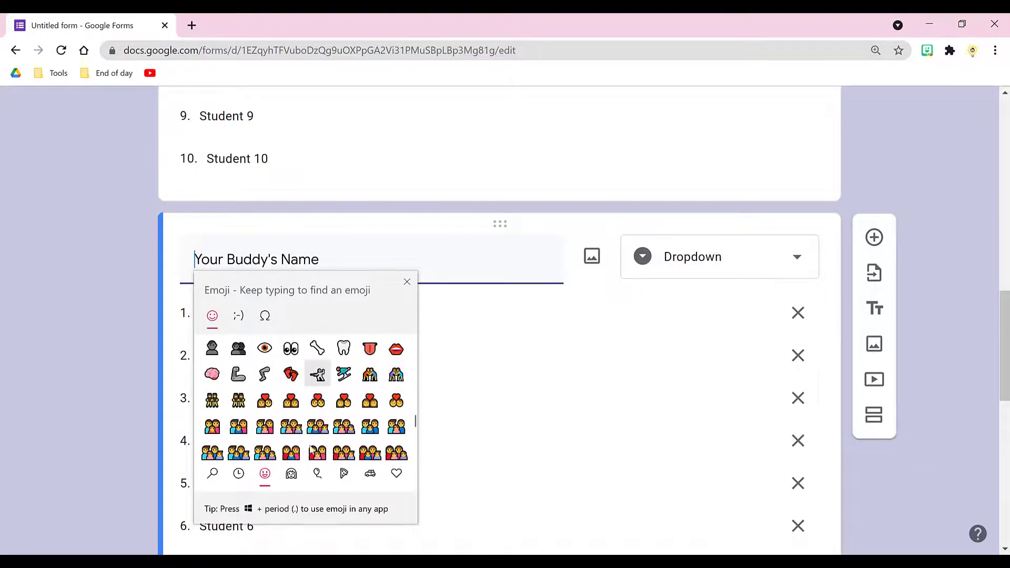
left_click(239, 348)
left_click(407, 282)
- Search Google images for "right green arrow" and insert the glossy green arrow into the "Time you are GOING to the restroom" question
scroll(500, 347, "down", 10)
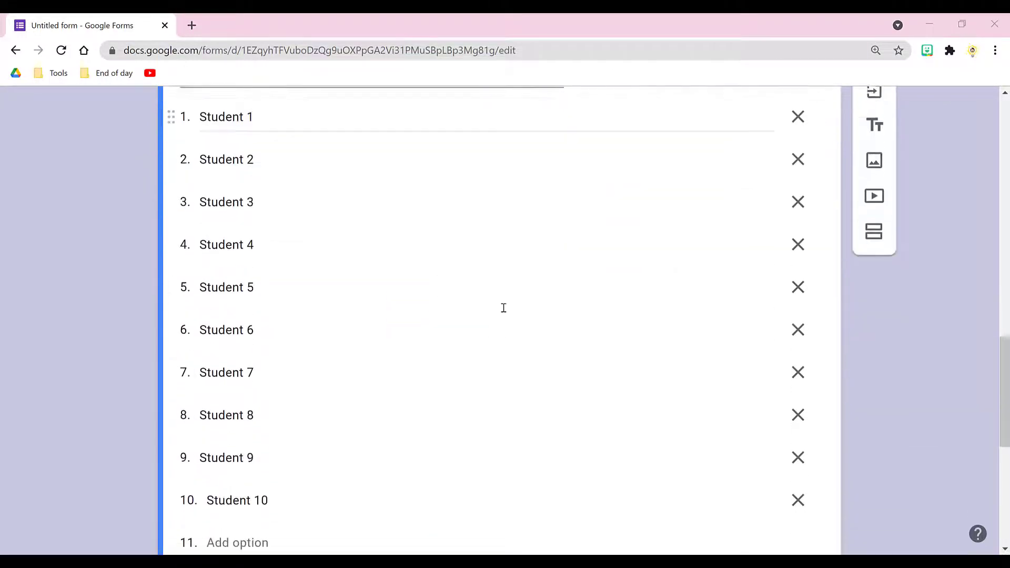
left_click(300, 277)
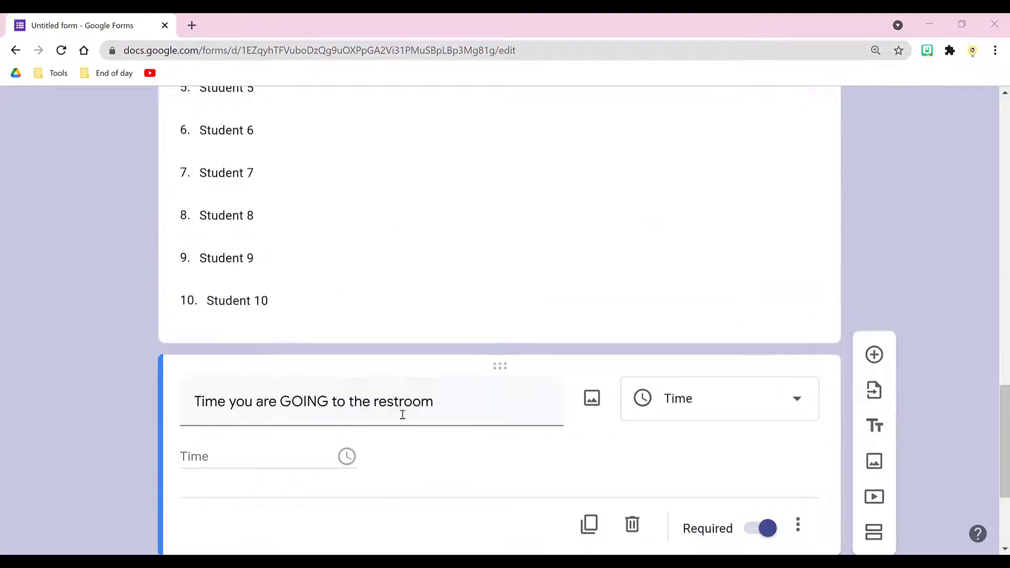
left_click(592, 399)
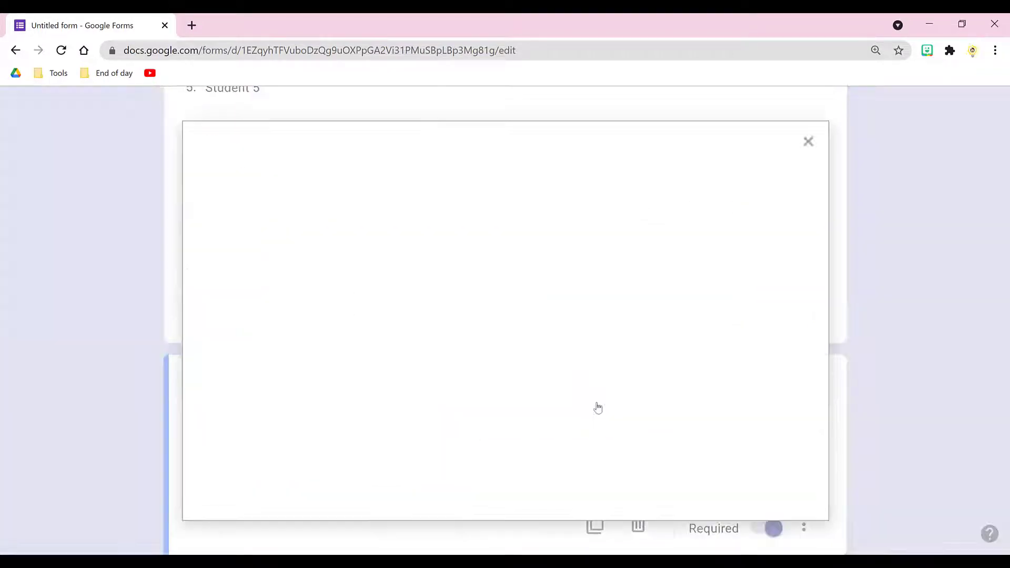
left_click(717, 213)
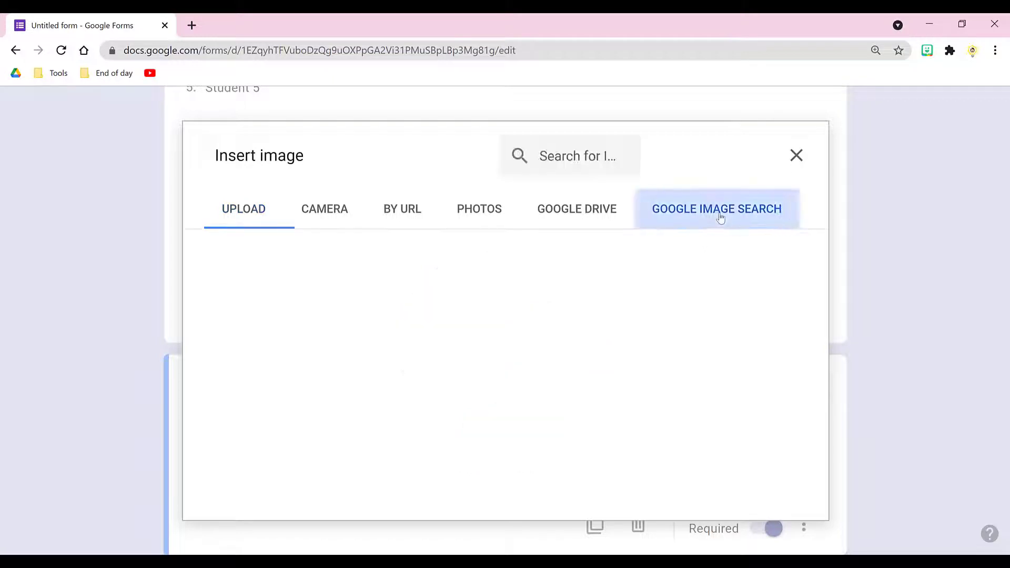
type("right green arrow")
key("Return")
scroll(522, 331, "down", 3)
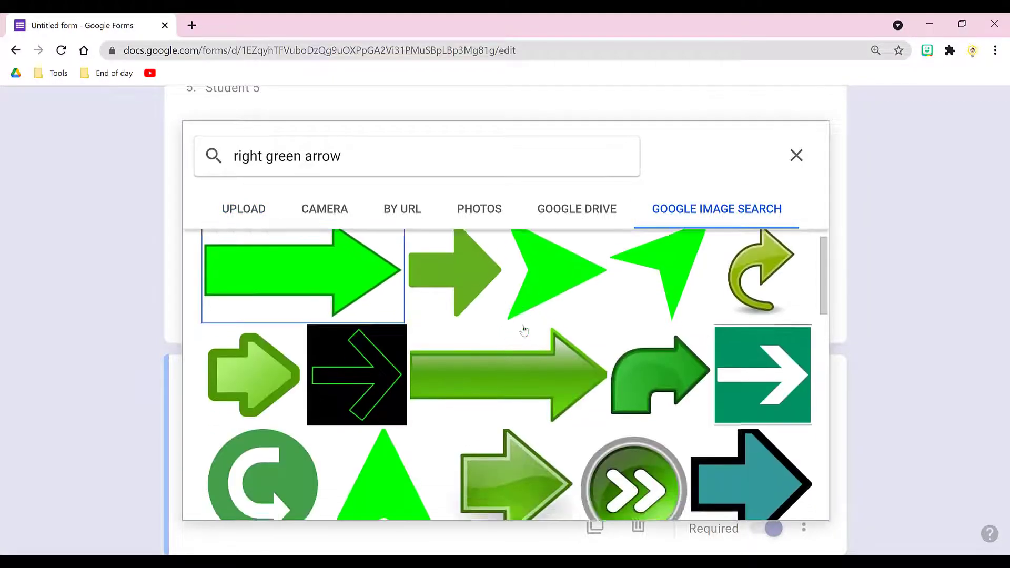
left_click(492, 451)
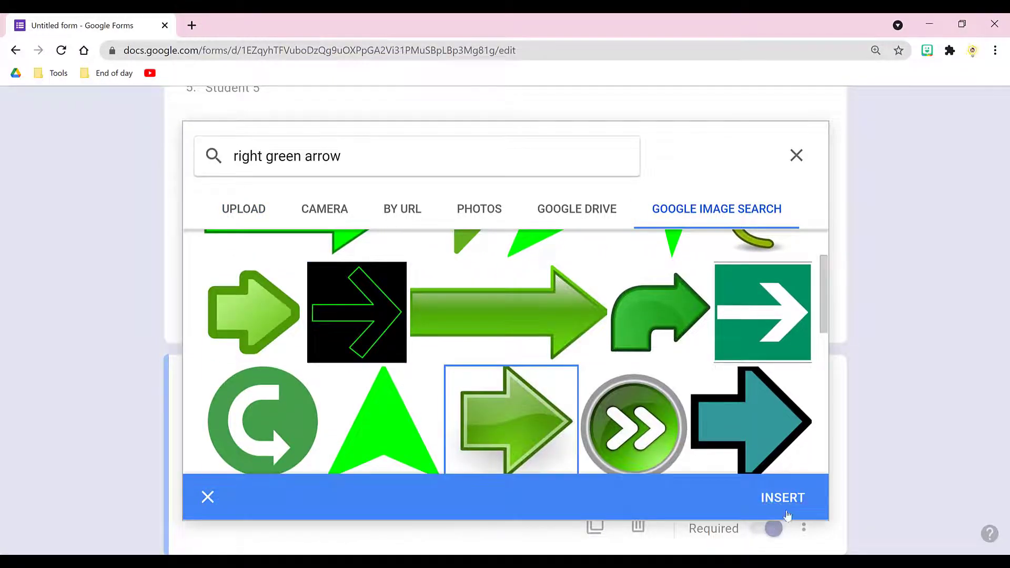
left_click(786, 515)
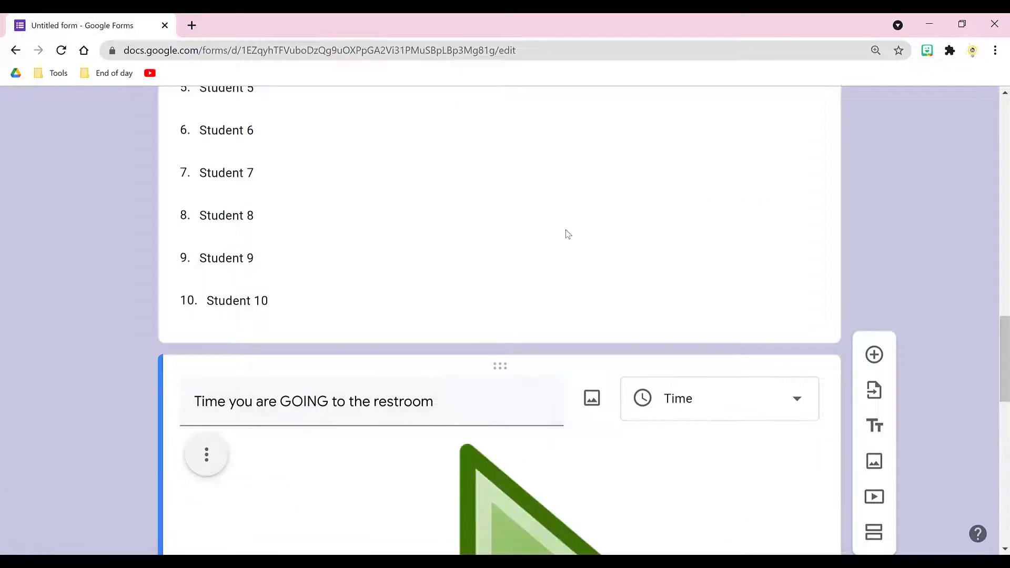
- Shrink the green arrow image to roughly a quarter of its inserted width and center-align it in the question
scroll(568, 234, "down", 5)
left_click(567, 380)
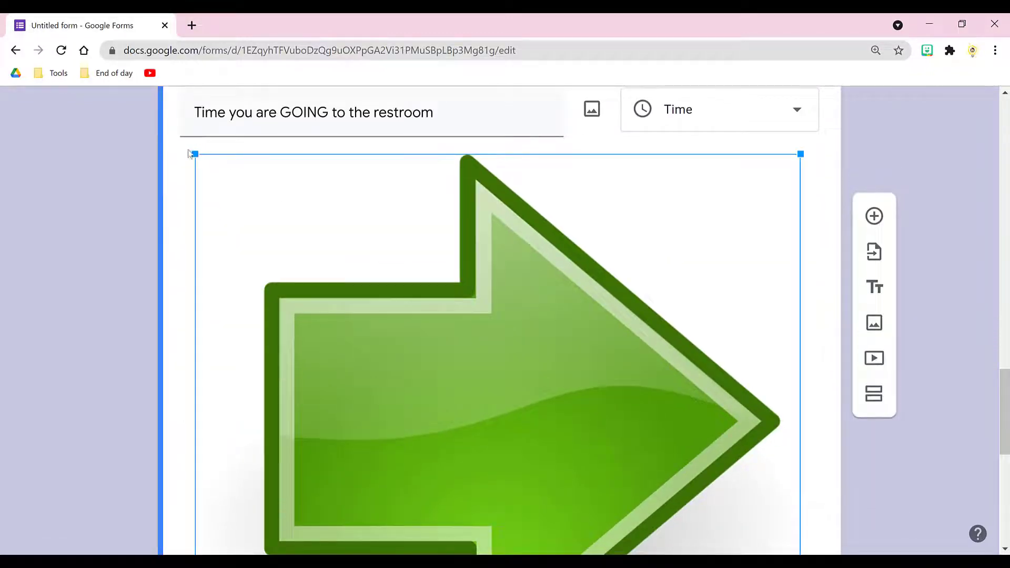
left_click_drag(194, 155, 627, 535)
left_click(357, 263)
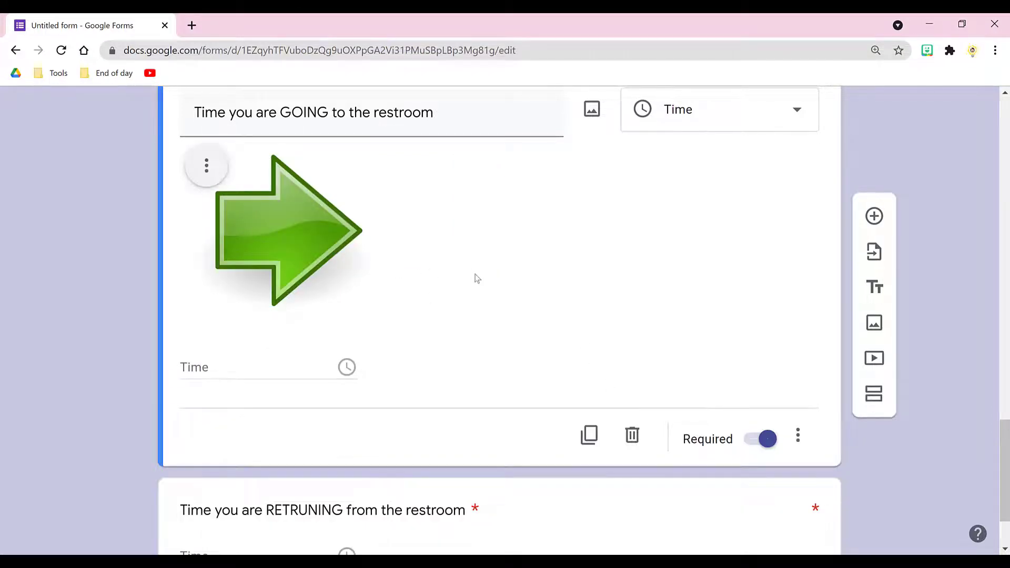
left_click(207, 164)
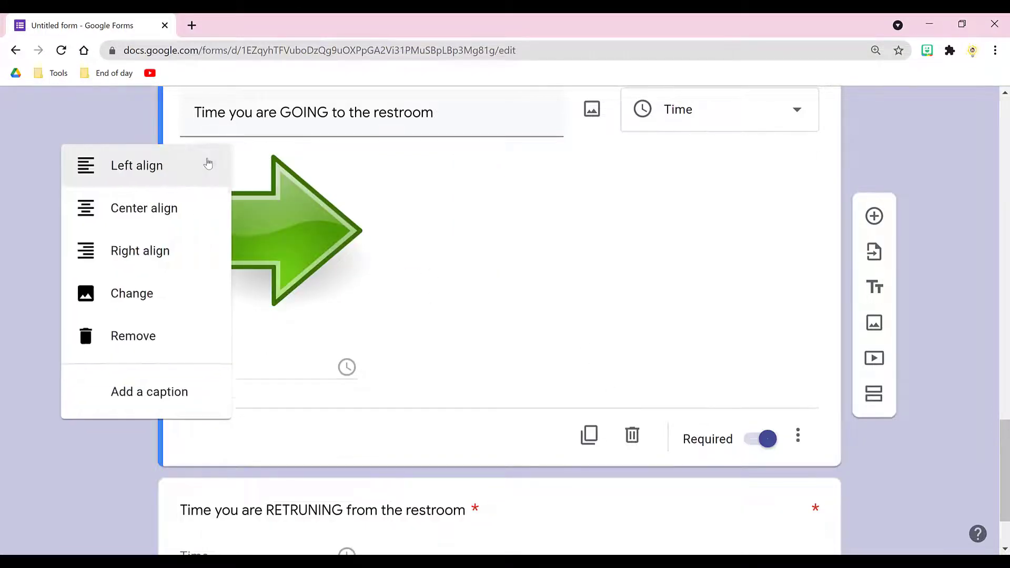
left_click(172, 223)
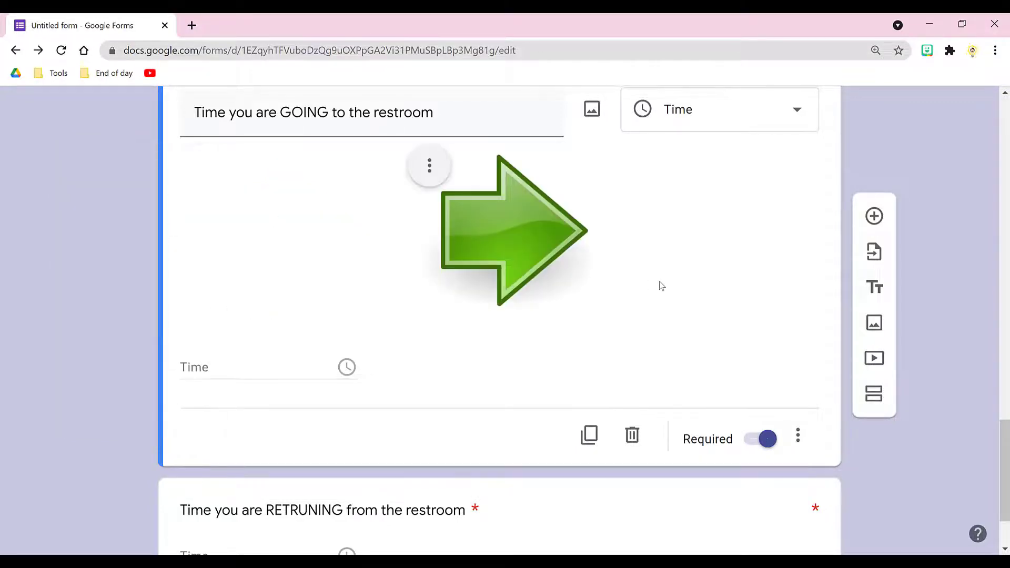
- Search Google images for "red left arrow" and insert the glossy red arrow with a shadow into the returning-time question
scroll(661, 285, "down", 2)
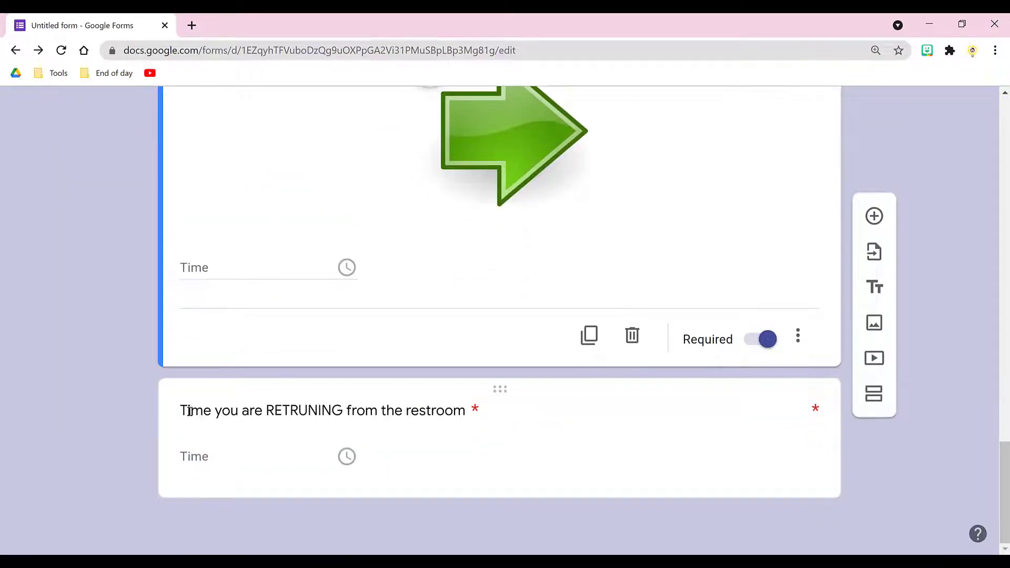
left_click(465, 412)
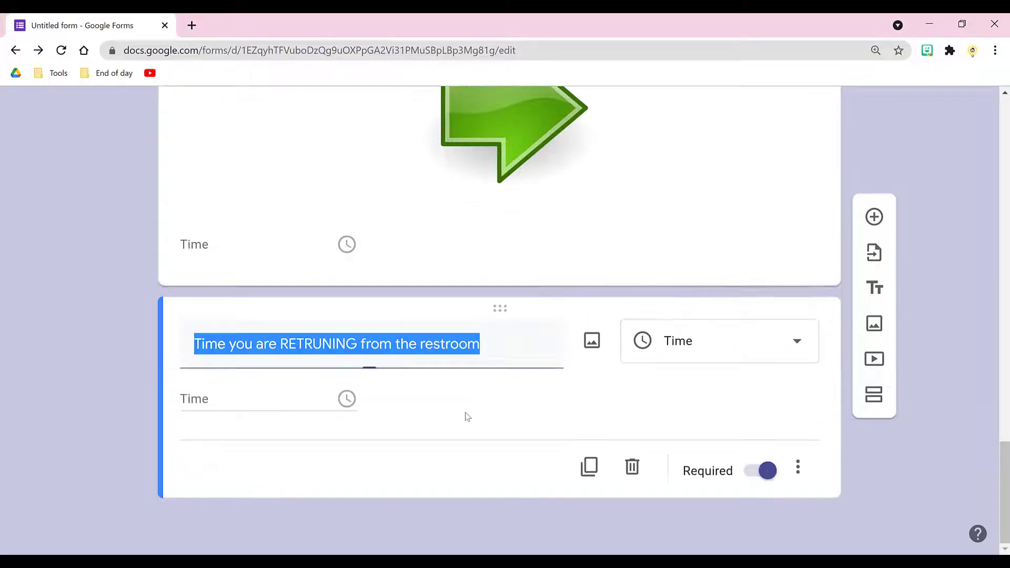
left_click(592, 340)
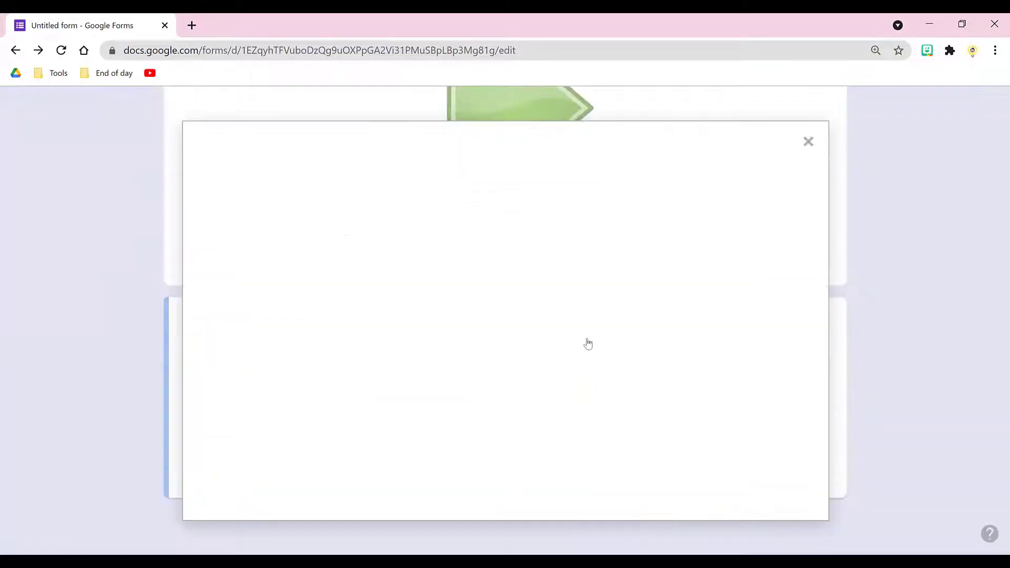
left_click(716, 209)
type("red left arrow")
key("Return")
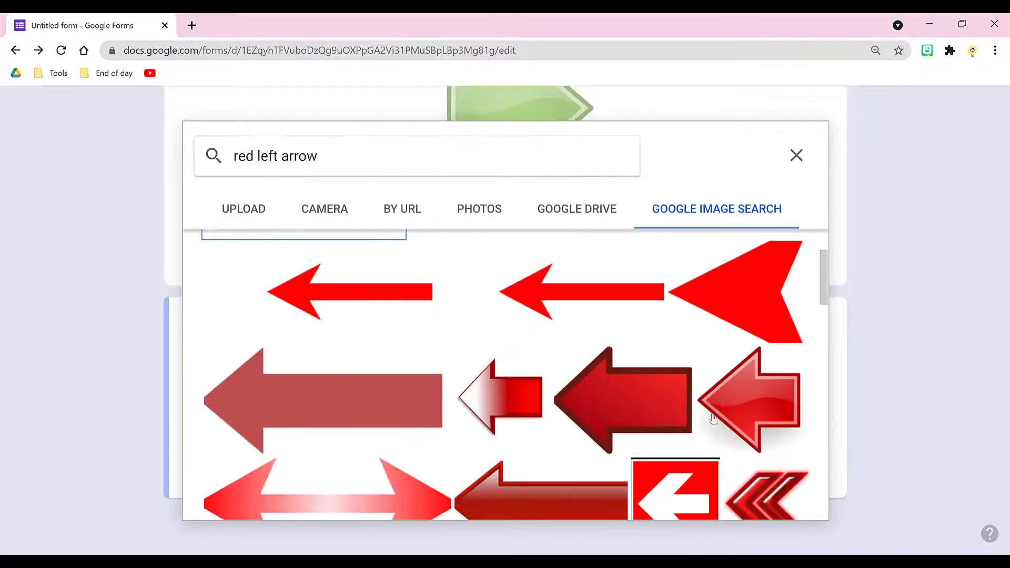
left_click(782, 393)
left_click(780, 501)
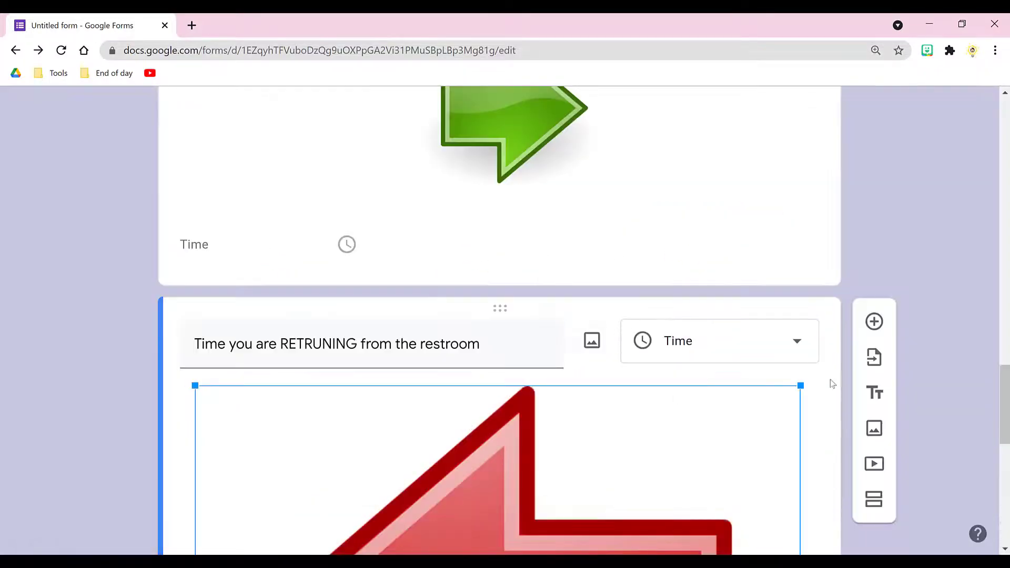
- Shrink the red arrow image to about the green arrow's size and center-align it in the question
left_click_drag(601, 385, 371, 386)
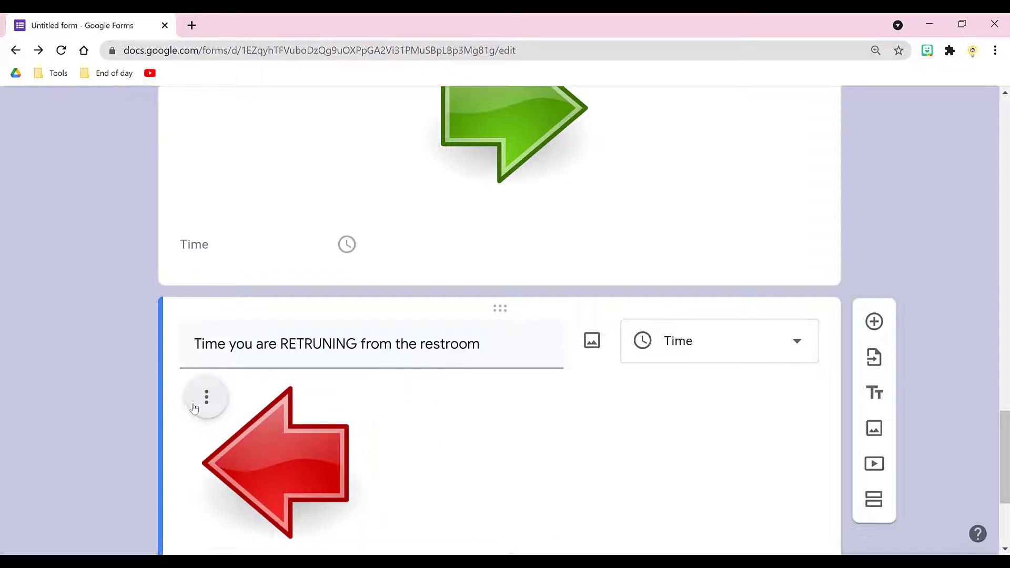
left_click(206, 397)
left_click(181, 327)
- Copy the form's shareable link from the send options and bookmark the live form page
left_click(1007, 507)
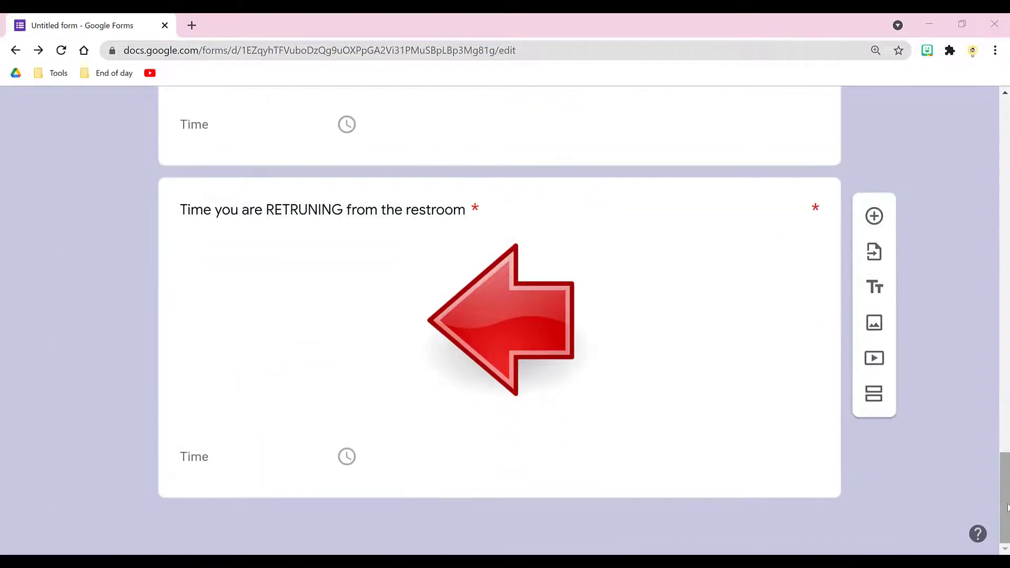
left_click_drag(1008, 508, 999, 55)
left_click(740, 110)
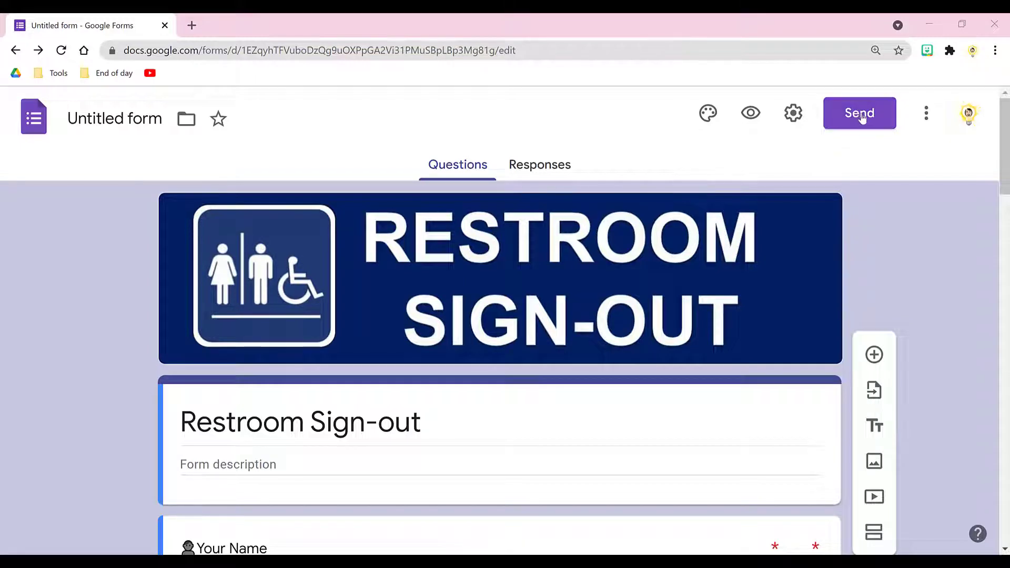
left_click(863, 119)
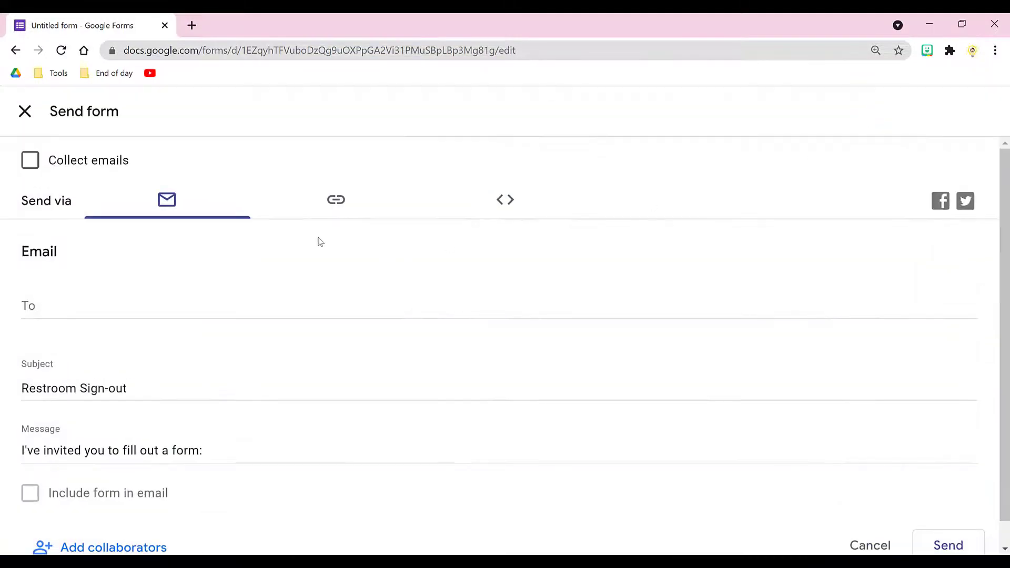
left_click(336, 201)
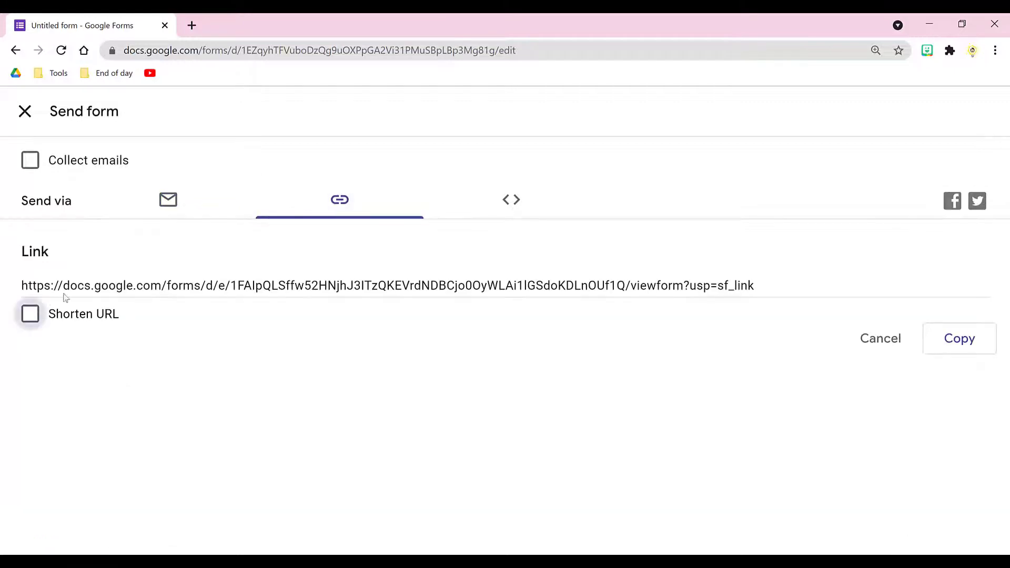
left_click(82, 289)
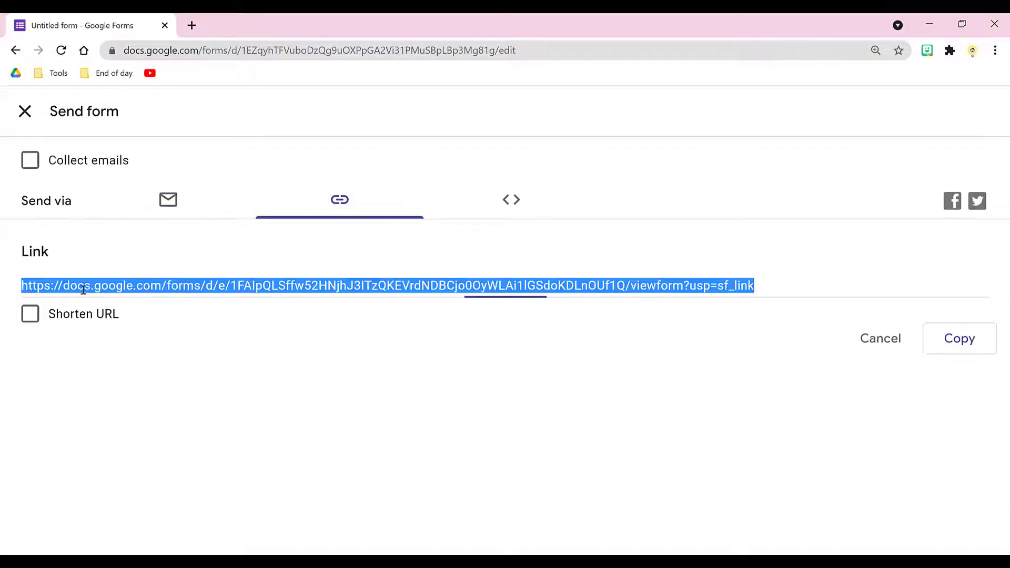
left_click(960, 340)
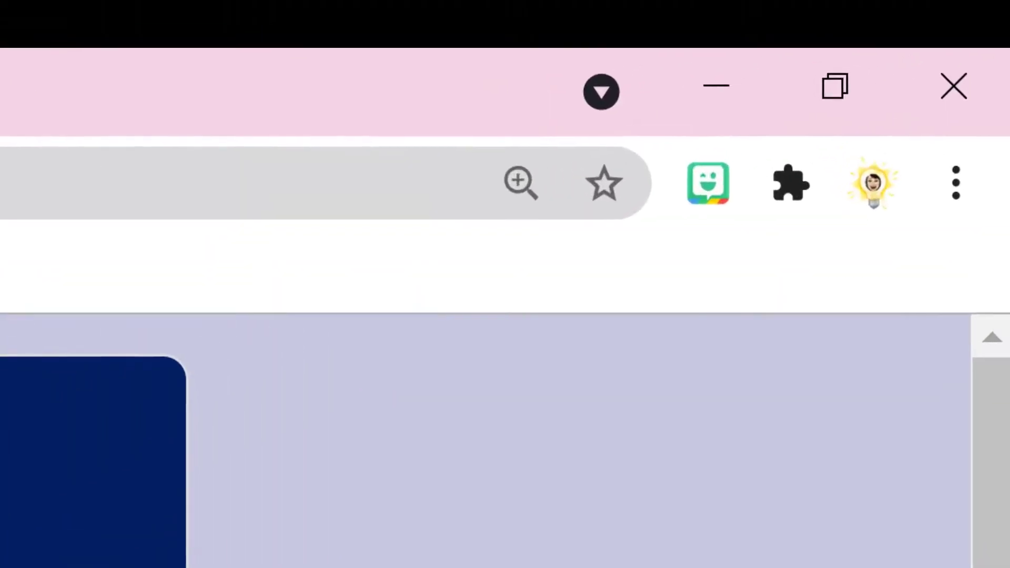
left_click(614, 183)
left_click(417, 263)
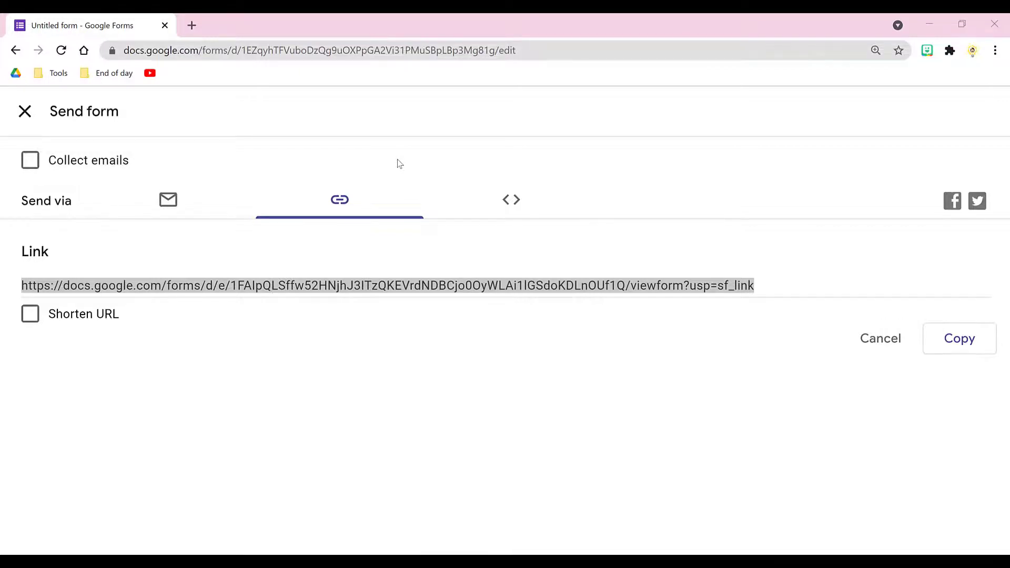
- Copy the form's full-length share link and open the live form in a new browser tab
left_click(959, 341)
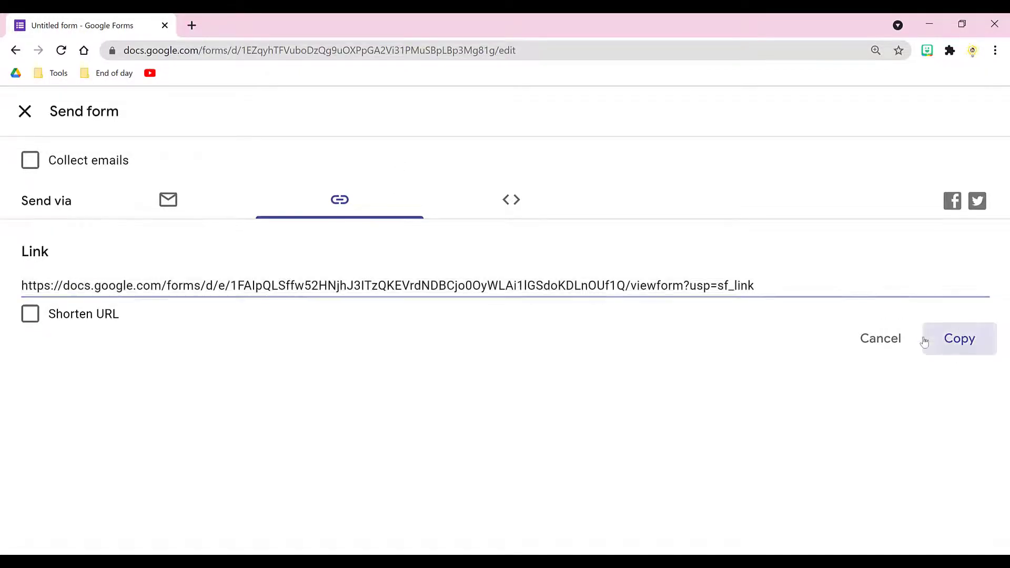
left_click(192, 25)
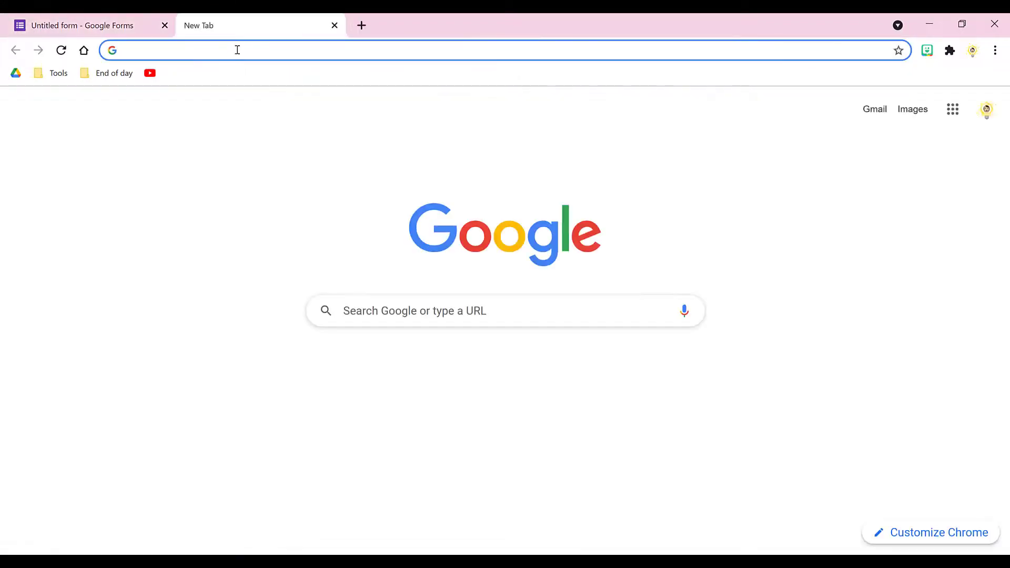
left_click(237, 49)
key("ctrl+v")
key("Return")
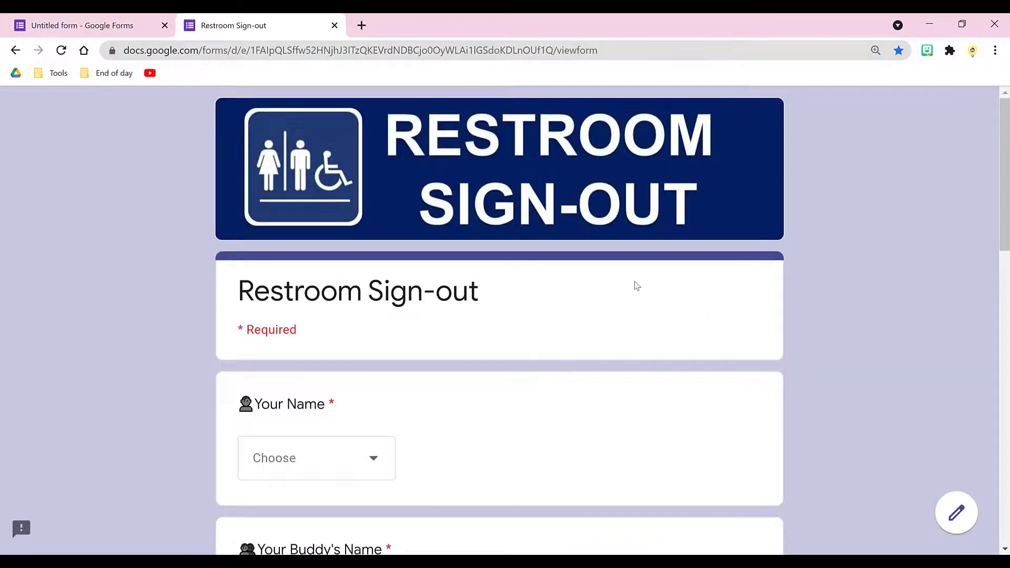
- Create a QR code for the live Restroom Sign-out form page and download it
right_click(667, 238)
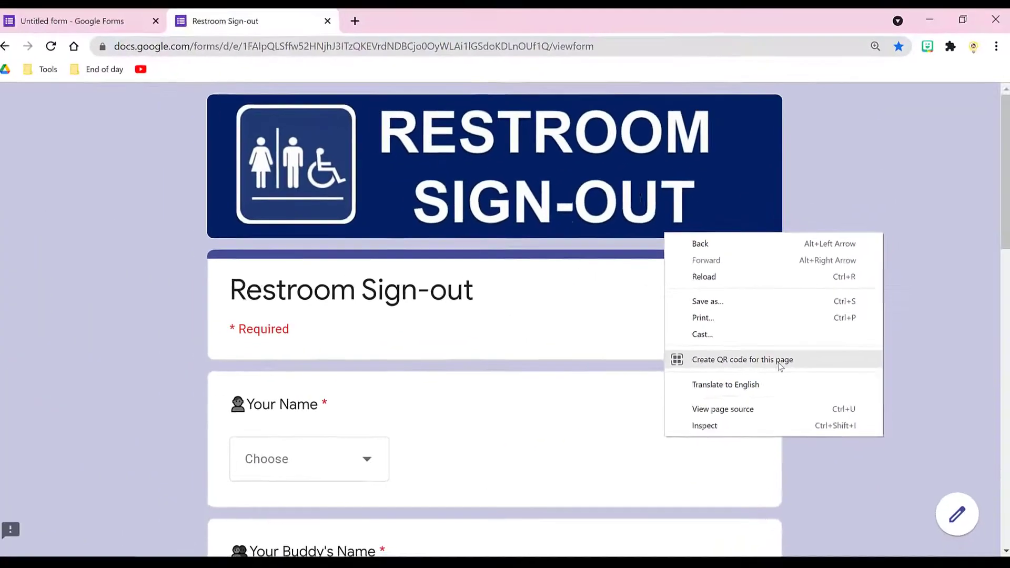
left_click(590, 344)
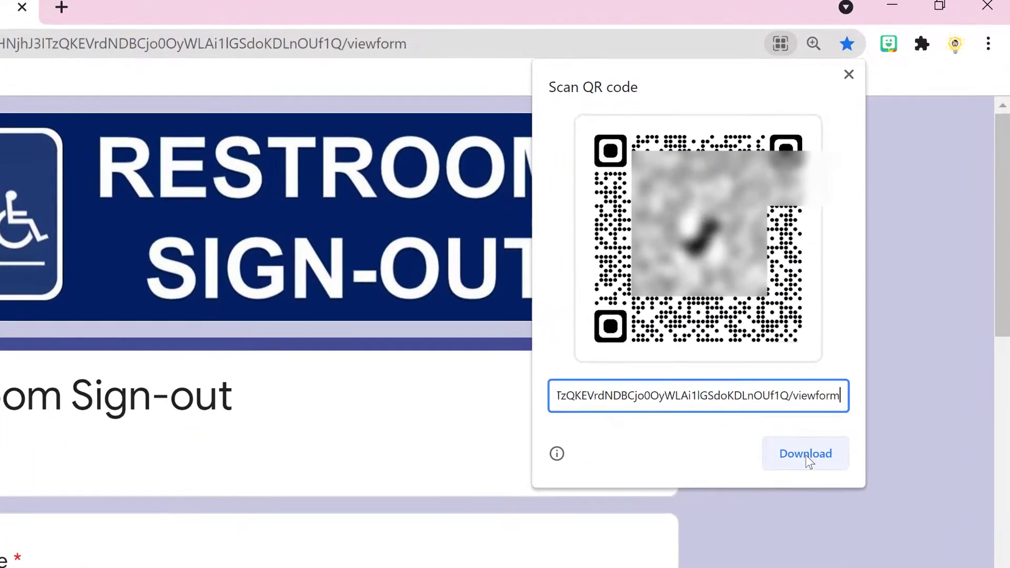
left_click(806, 455)
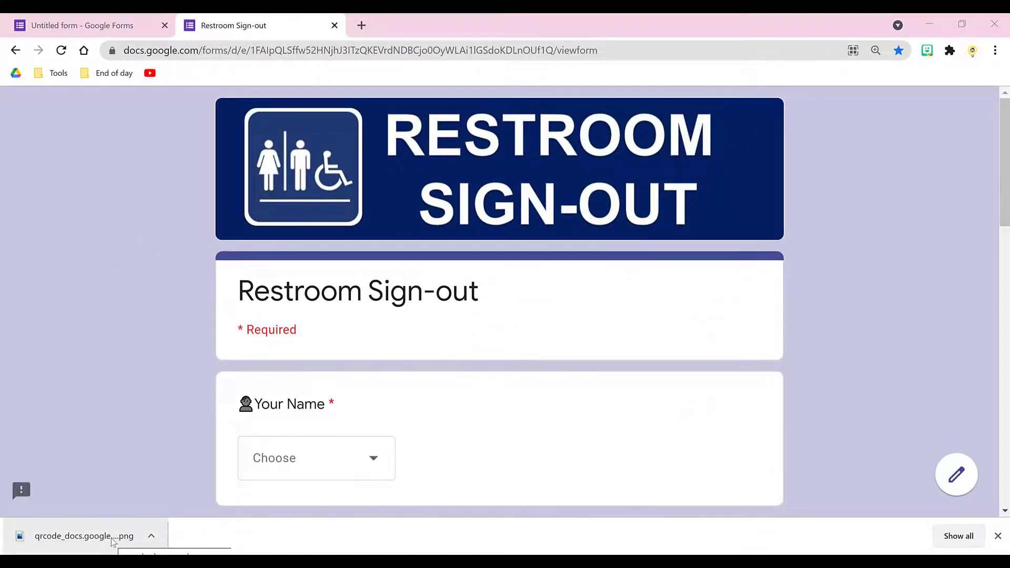
- Open the downloaded qrcode_docs.google.com.png in Photos and copy the image
left_click(84, 535)
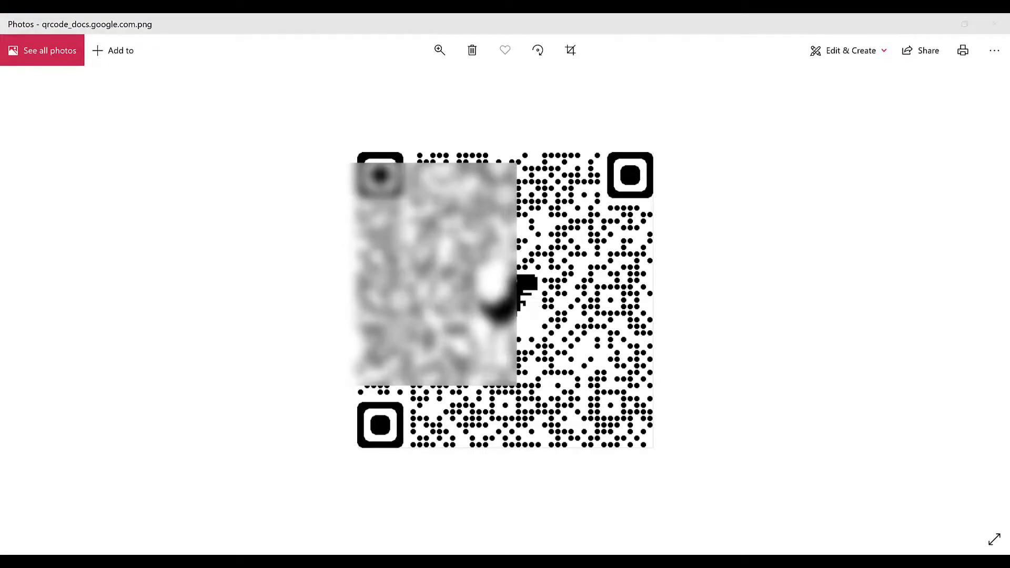
right_click(519, 285)
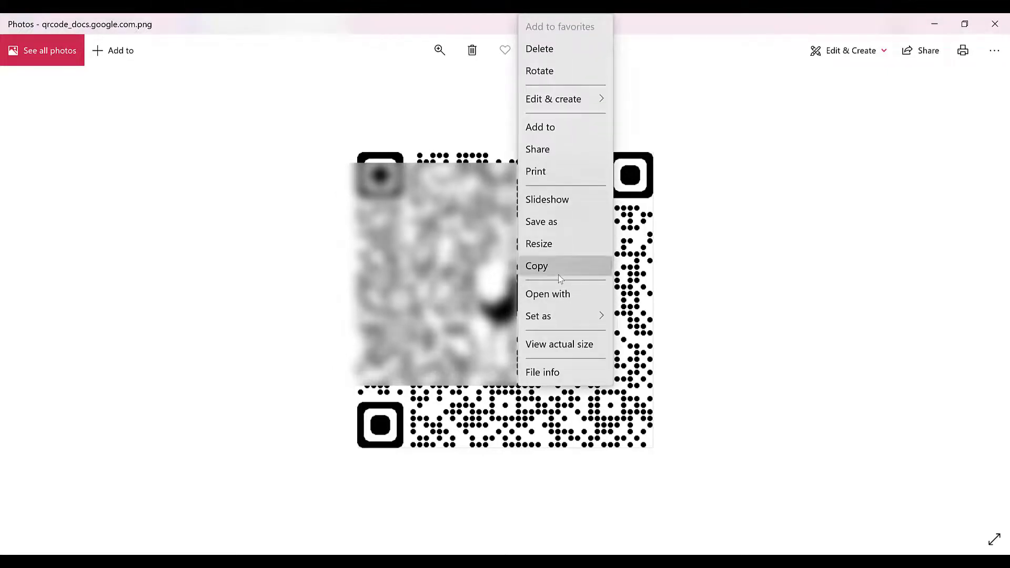
left_click(558, 275)
- Switch to the Sample Bathroom Badge in Google Slides, paste the QR code, and shrink it toward the badge's QR code placeholder
key("alt+Tab")
right_click(613, 326)
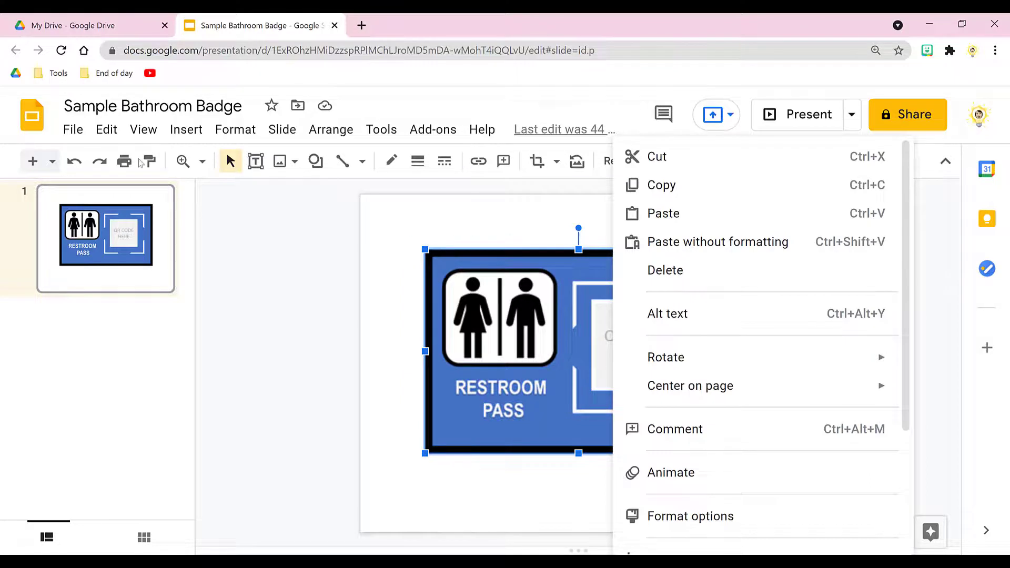
left_click(691, 213)
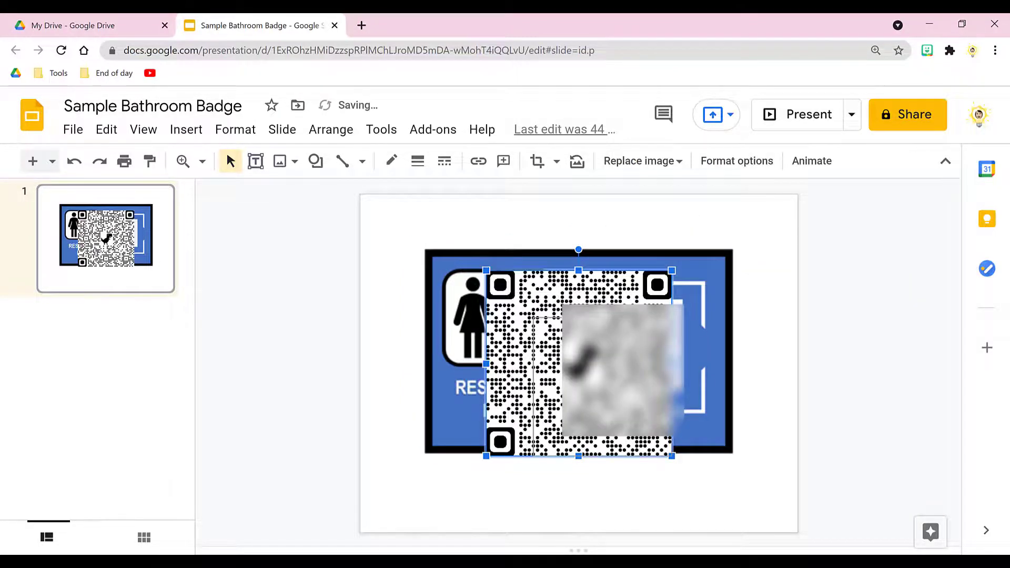
left_click_drag(486, 270, 639, 341)
left_click(367, 389)
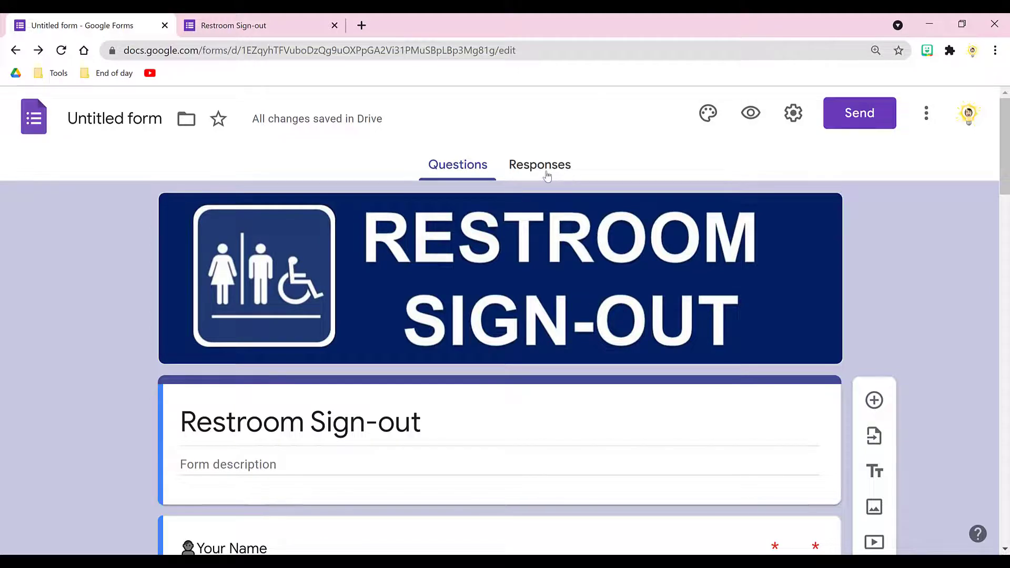
- Create a new spreadsheet, Untitled form (Responses), as the destination for the form's responses
left_click(546, 176)
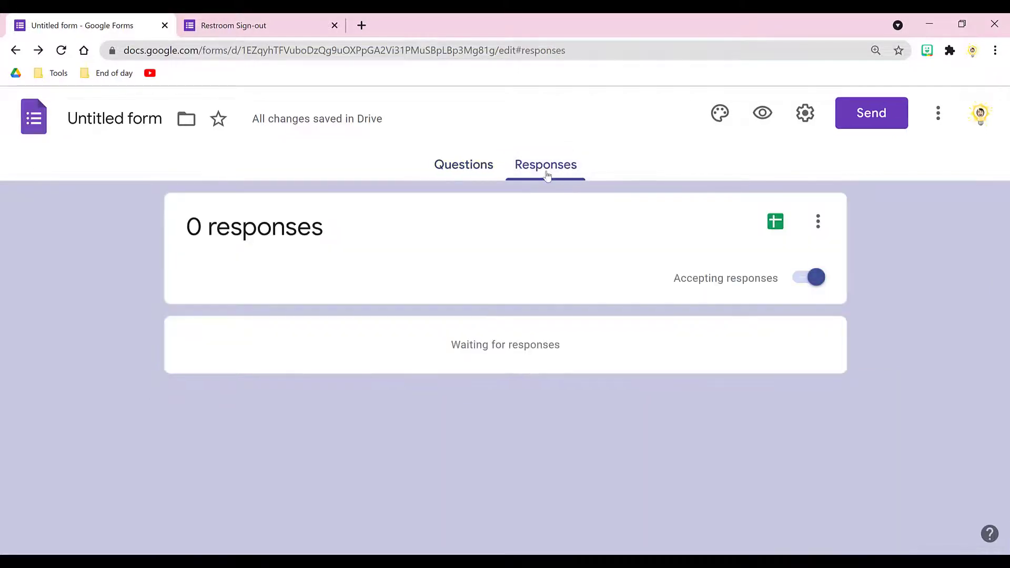
left_click(775, 223)
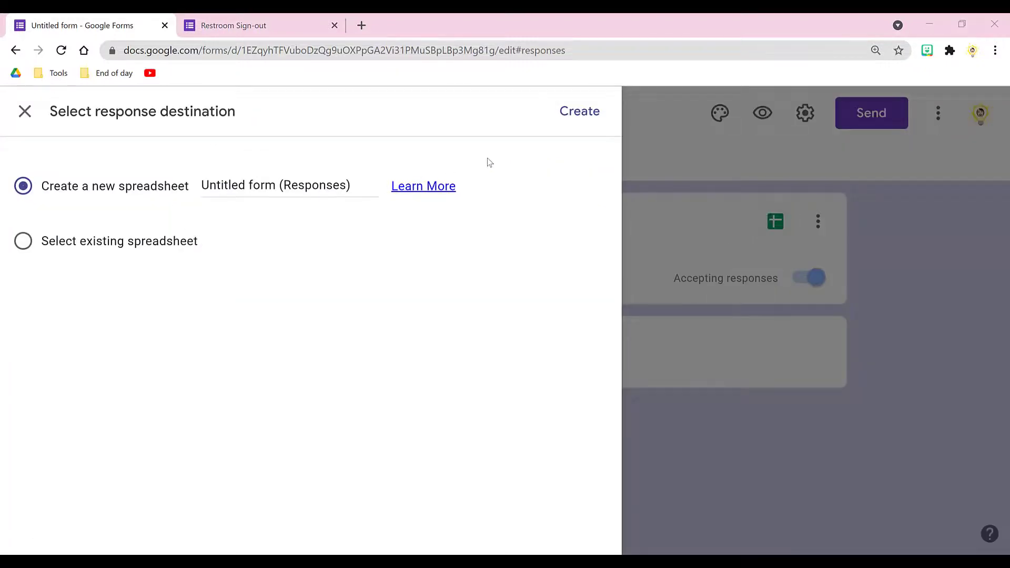
left_click(580, 112)
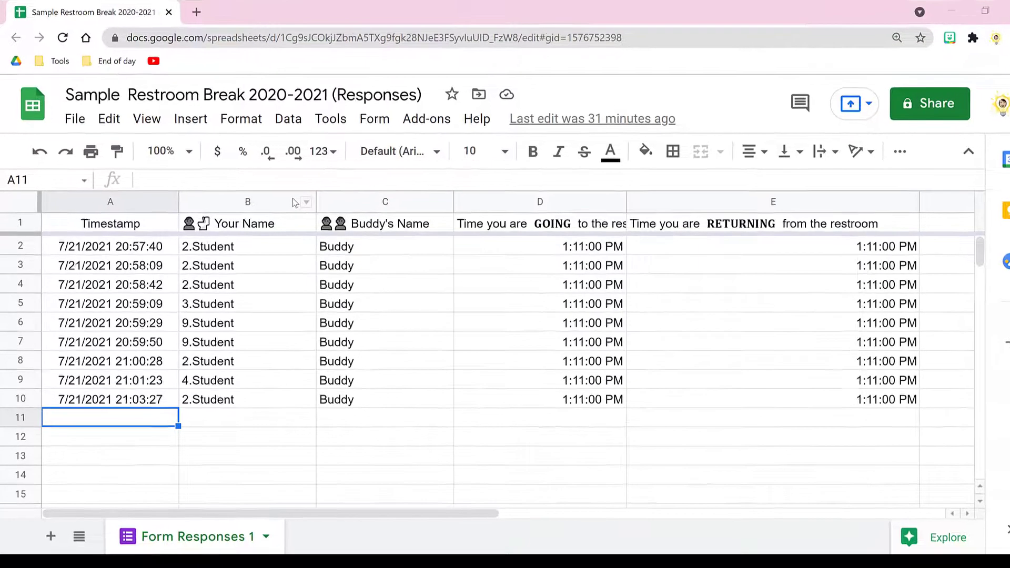
- Sort the Sample Restroom Break 2020-2021 (Responses) sheet A → Z by the Your Name column
left_click(287, 210)
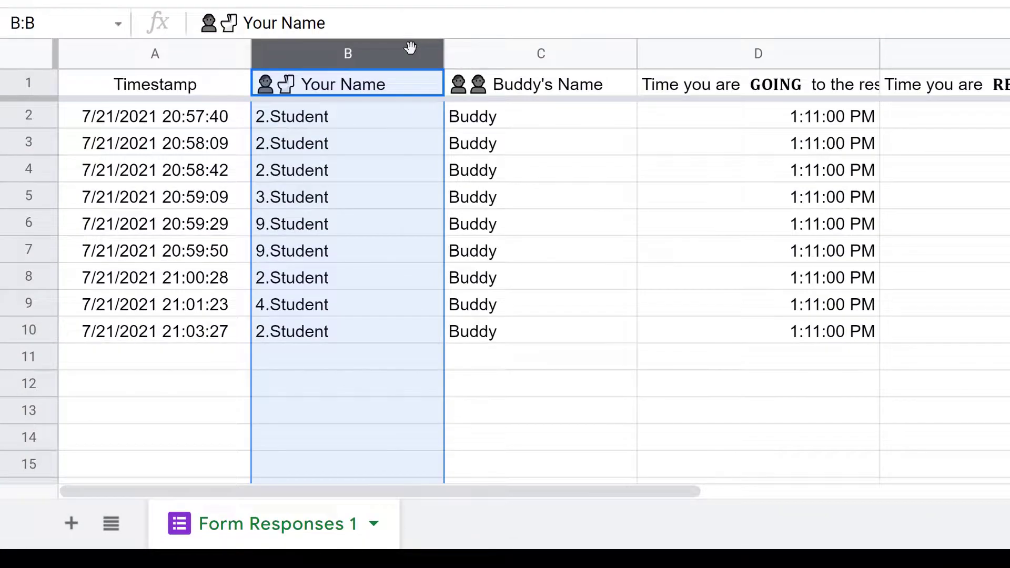
right_click(411, 48)
scroll(673, 343, "down", 2)
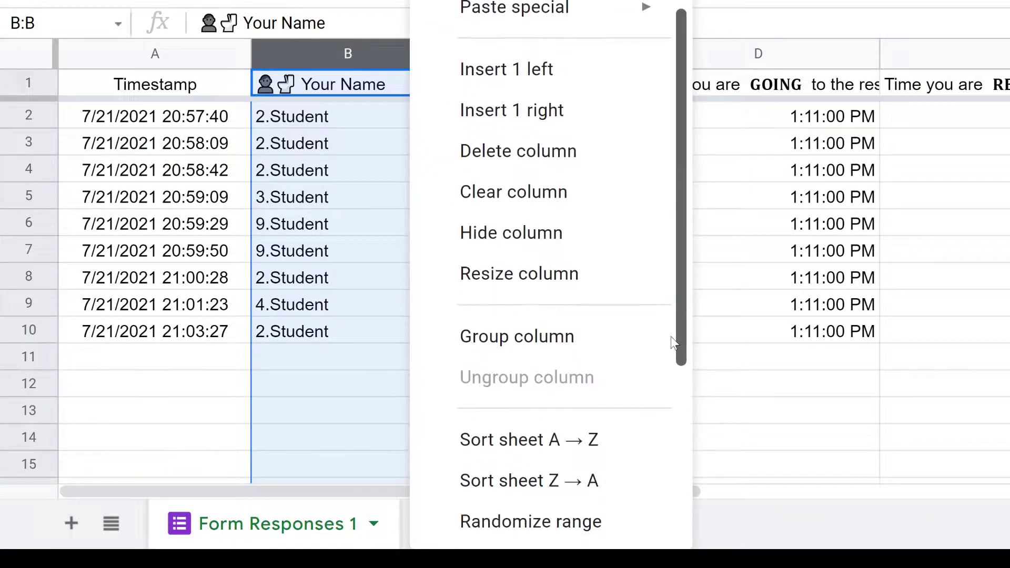
scroll(673, 343, "down", 3)
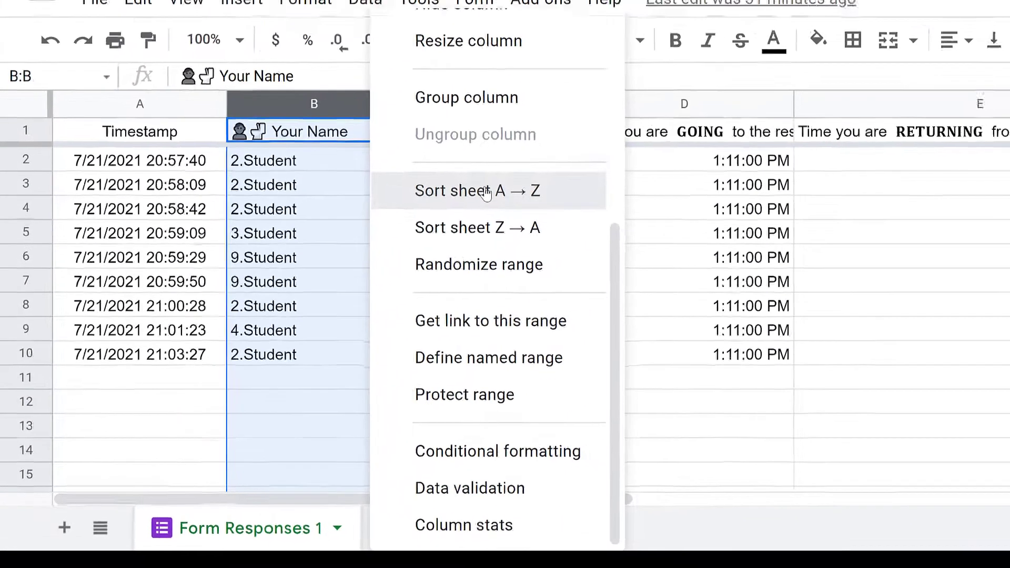
left_click(539, 152)
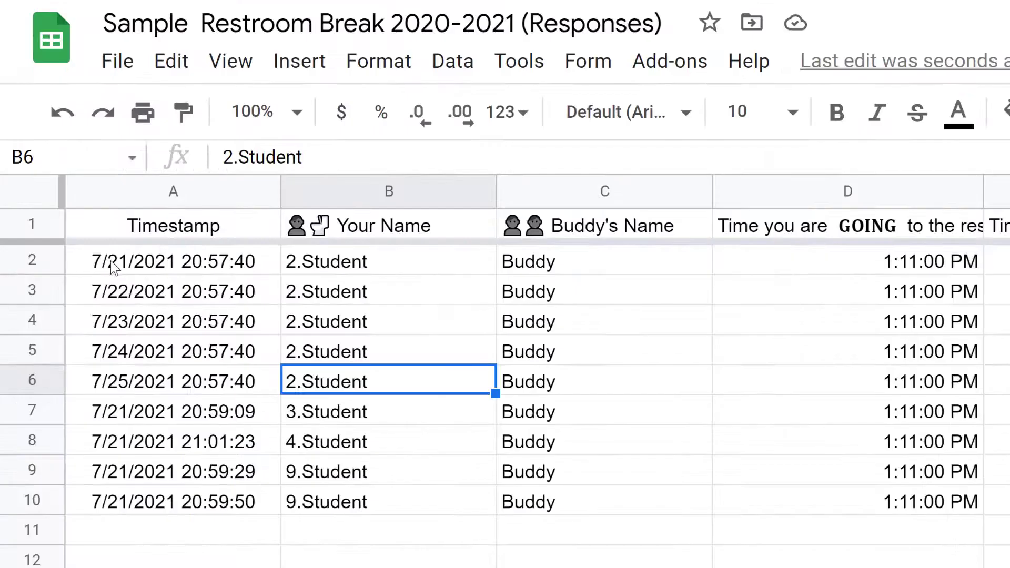
- Select the timestamps and names of 2.Student in A2:B6 and set the print range to the selected cells
left_click_drag(108, 265, 417, 386)
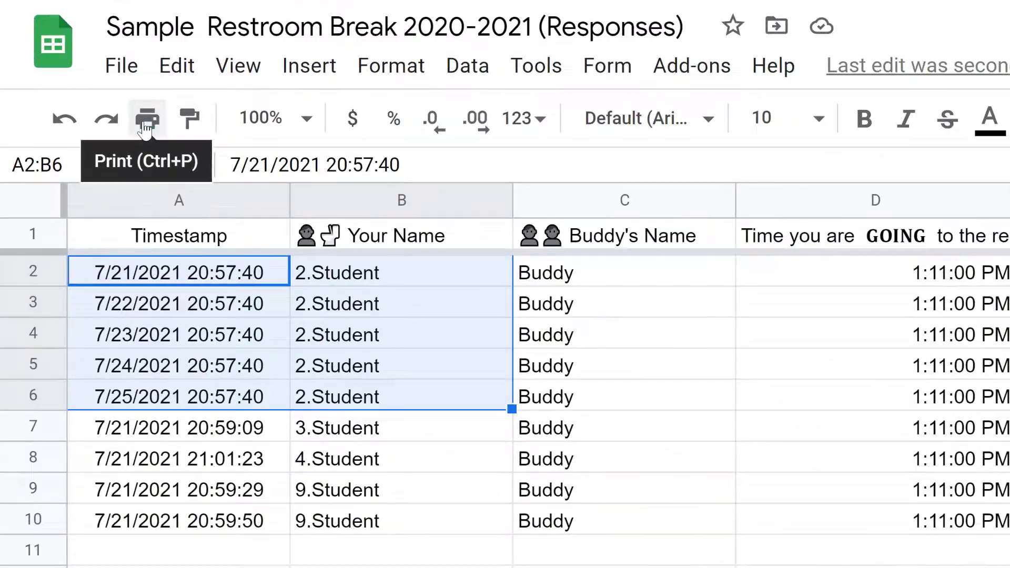
left_click(131, 133)
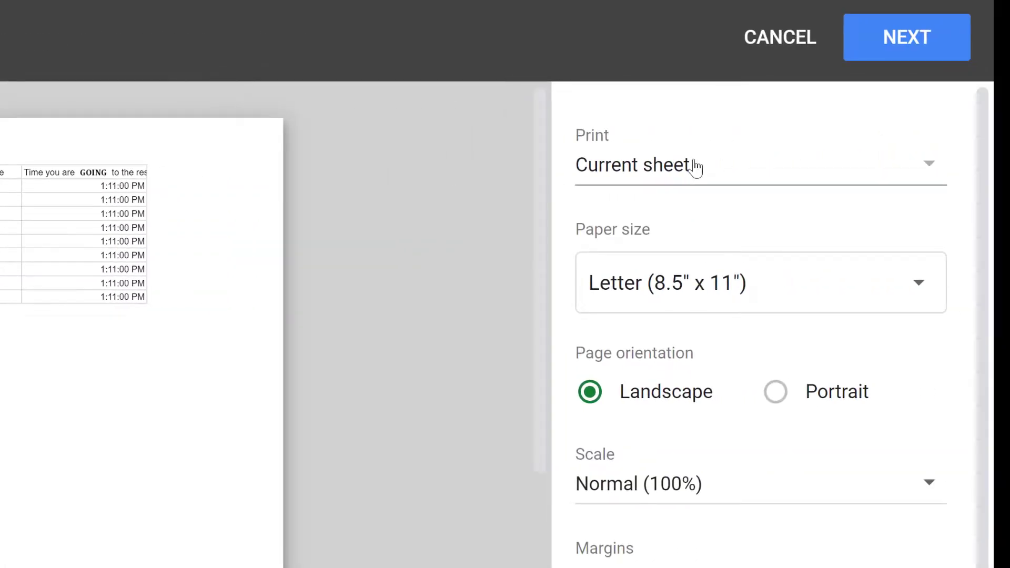
left_click(841, 165)
left_click(721, 222)
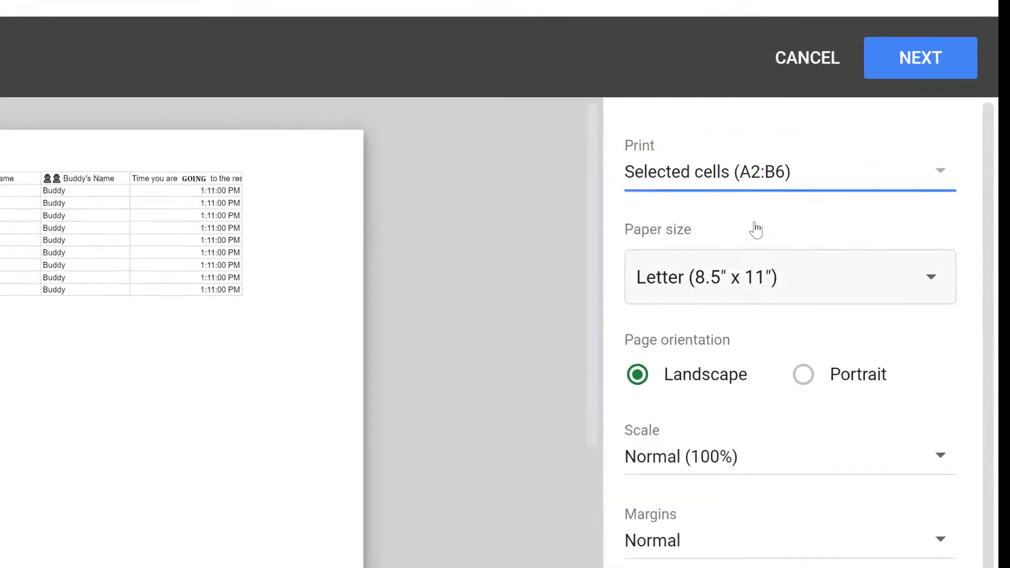